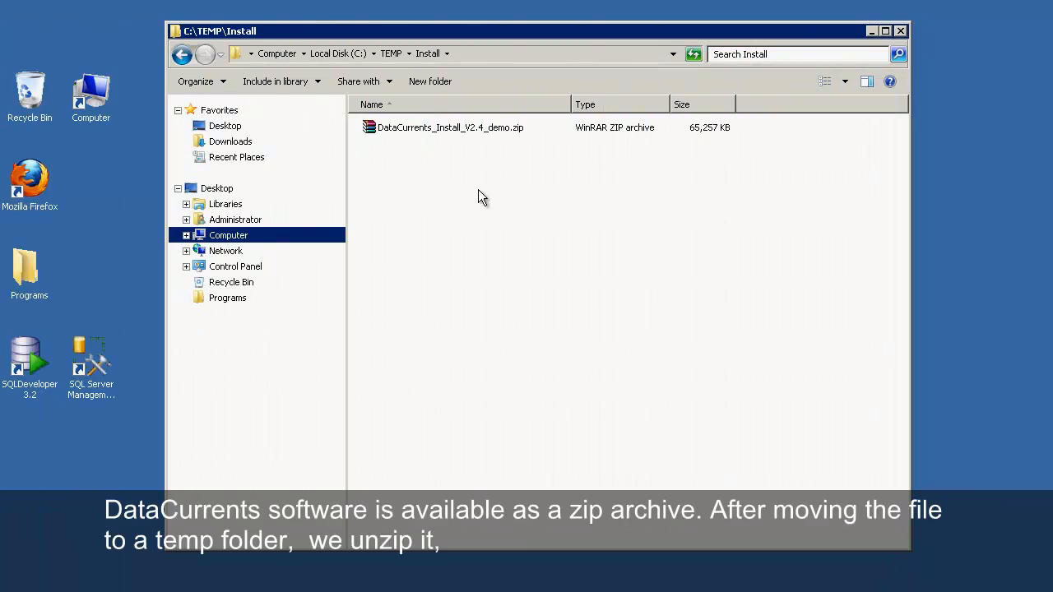
Step: Extract the DataCurrents zip archive into the current folder
left_click(437, 128)
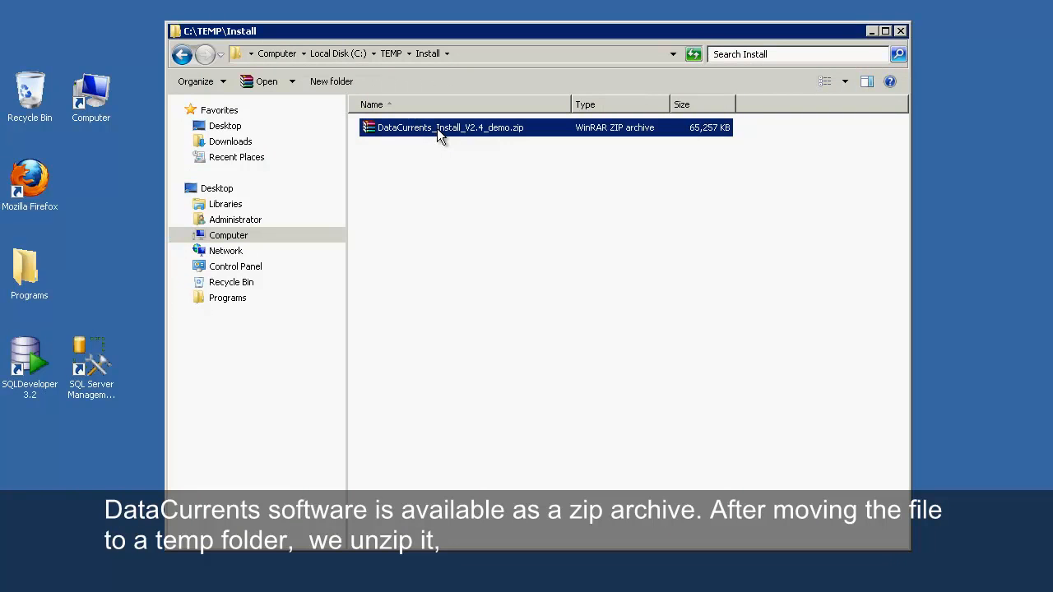
right_click(437, 128)
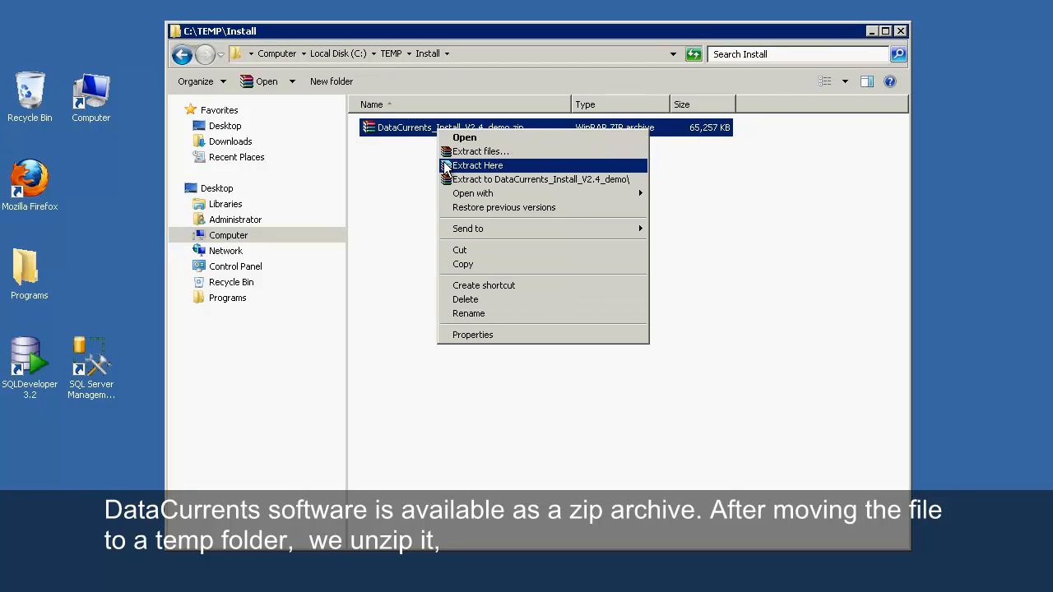
left_click(444, 163)
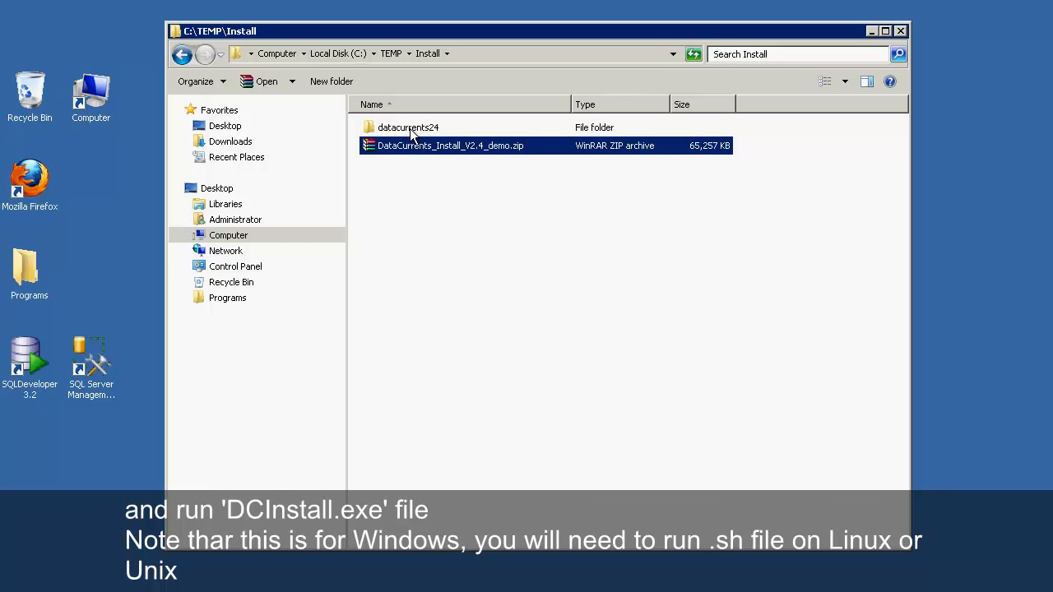
Step: Launch DCInstall.exe from the extracted datacurrents24 folder
double_click(410, 129)
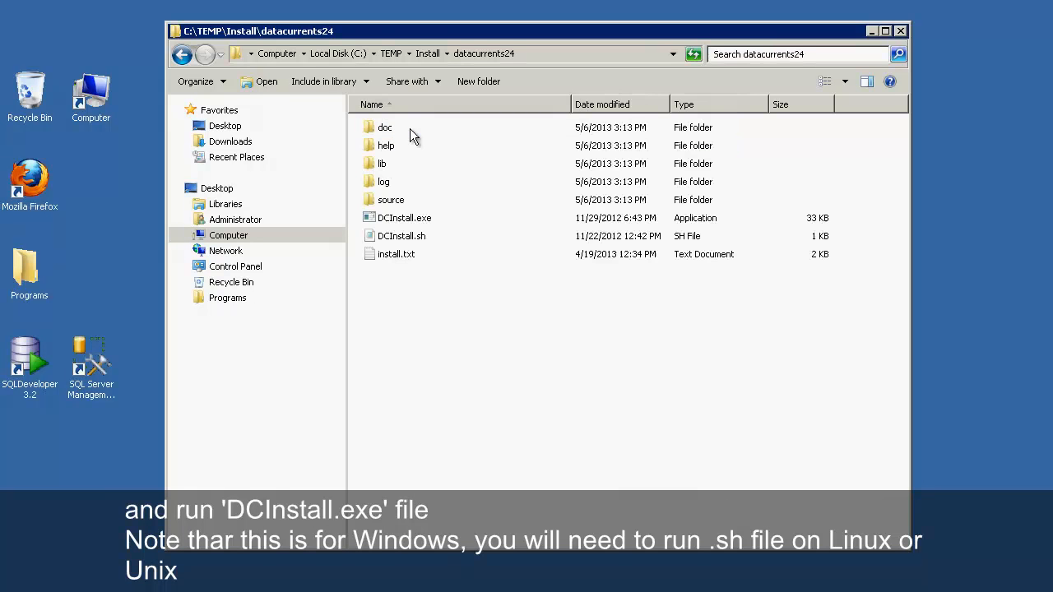
left_click(375, 220)
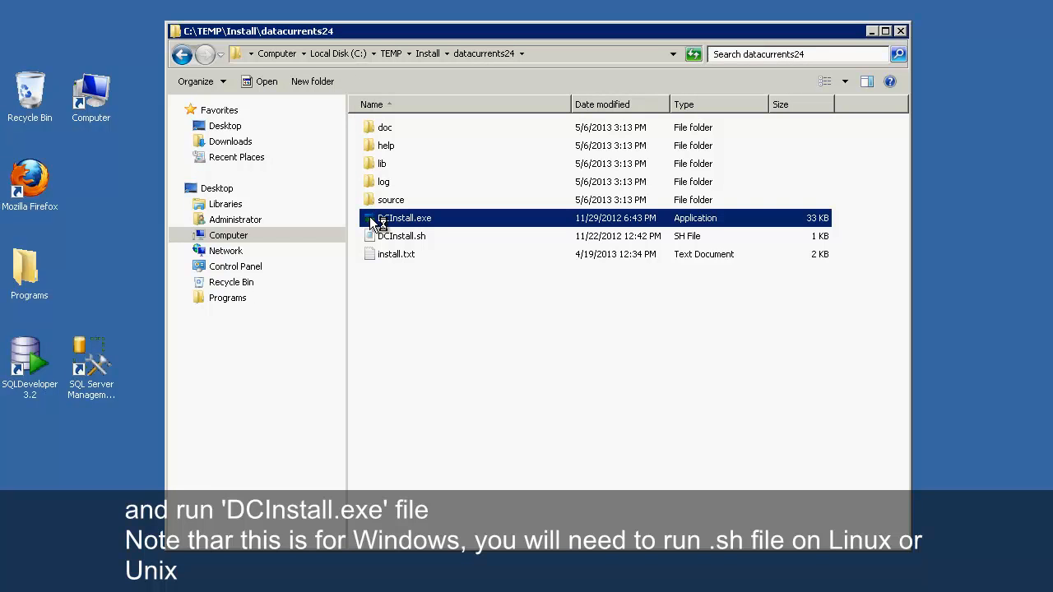
double_click(370, 217)
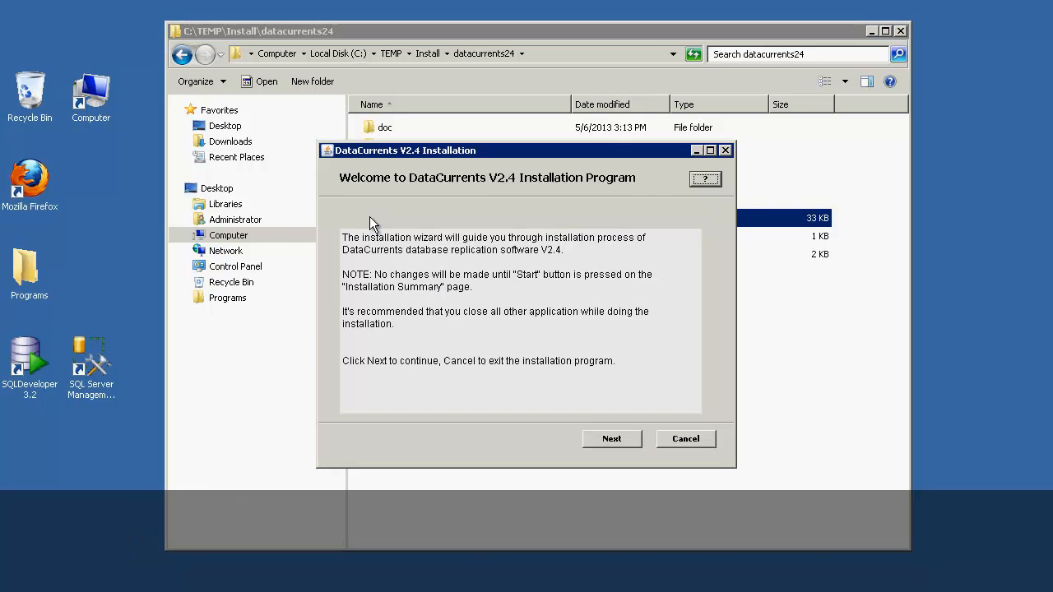
Step: Accept the licence agreement terms and keep all three components selected
left_click(613, 434)
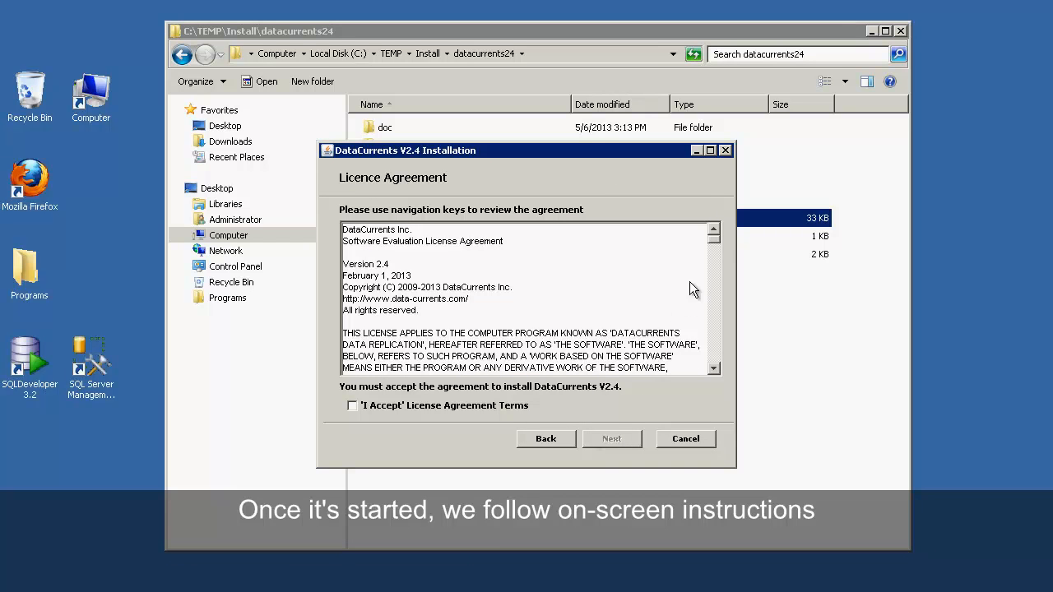
mouse_move(714, 237)
left_mouse_down()
mouse_move(718, 352)
mouse_move(717, 233)
left_mouse_up()
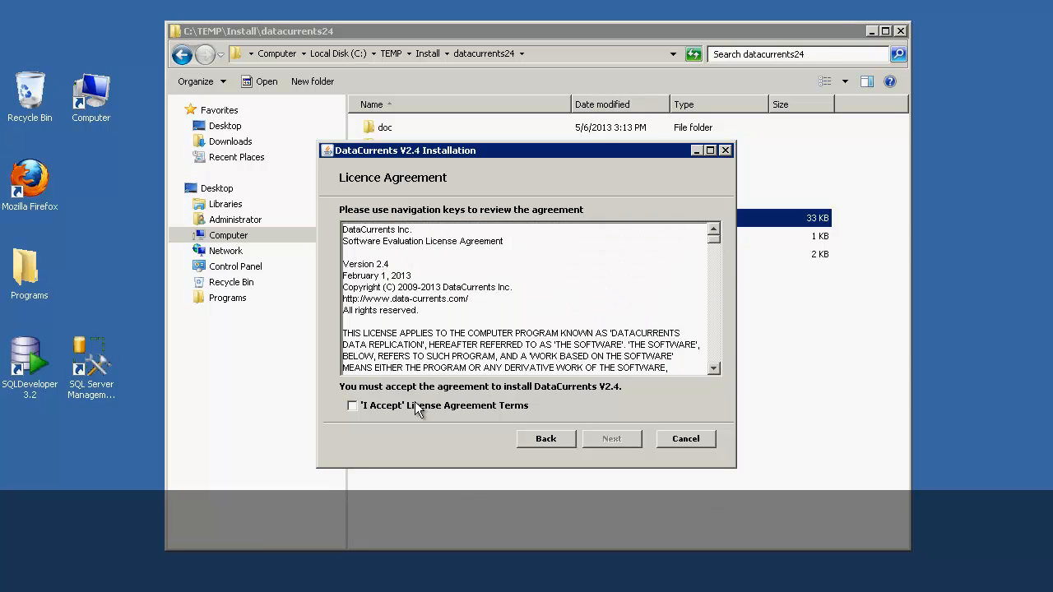
left_click(353, 407)
left_click(604, 443)
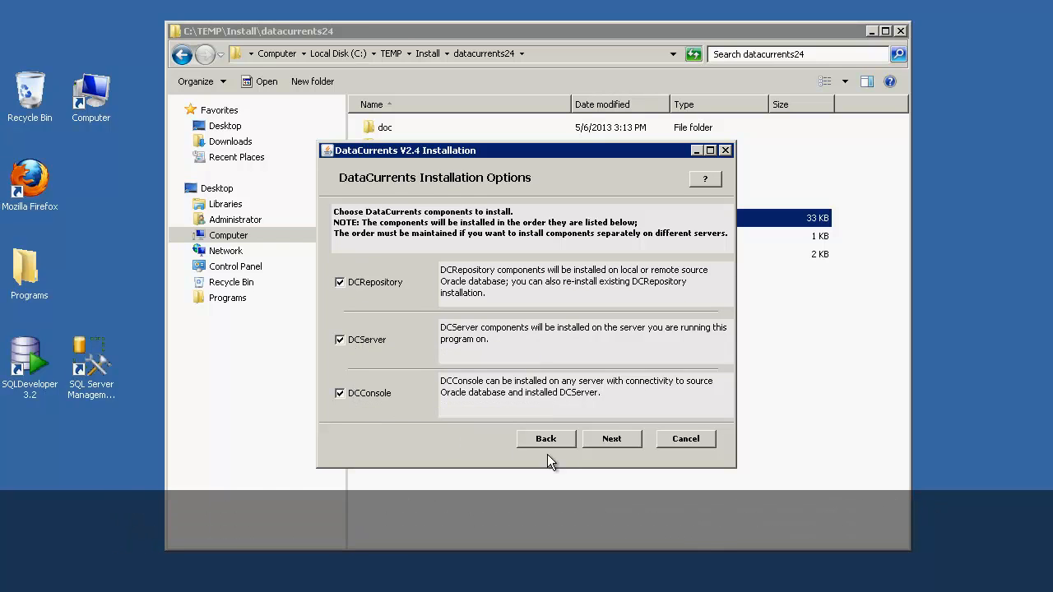
left_click(614, 443)
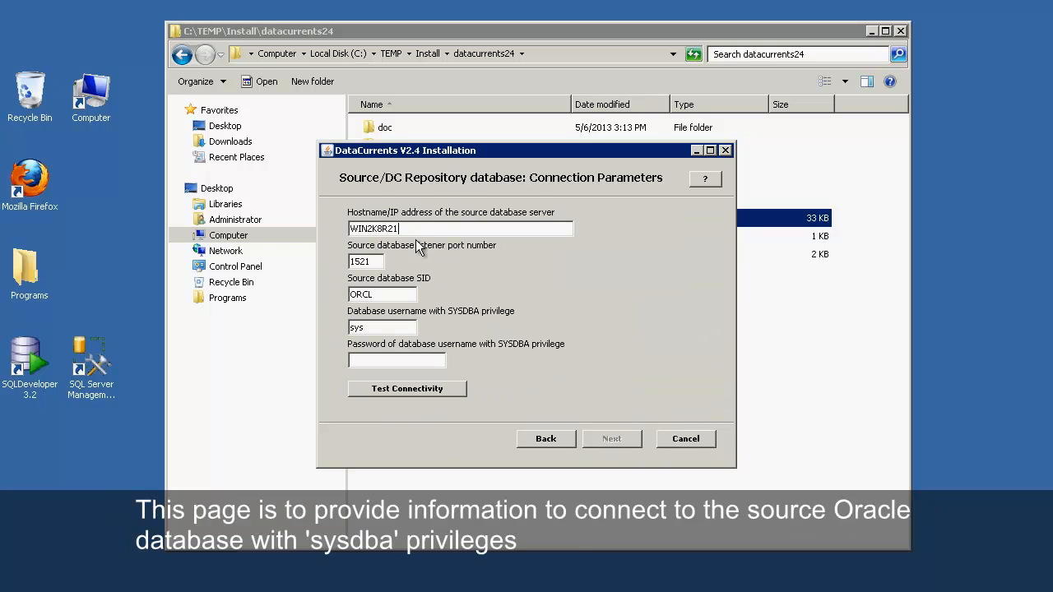
Step: Connect the source to host 192.168.1.33, SID ORA11R2, with the SYS password, and test connectivity
left_click_drag(405, 227, 312, 225)
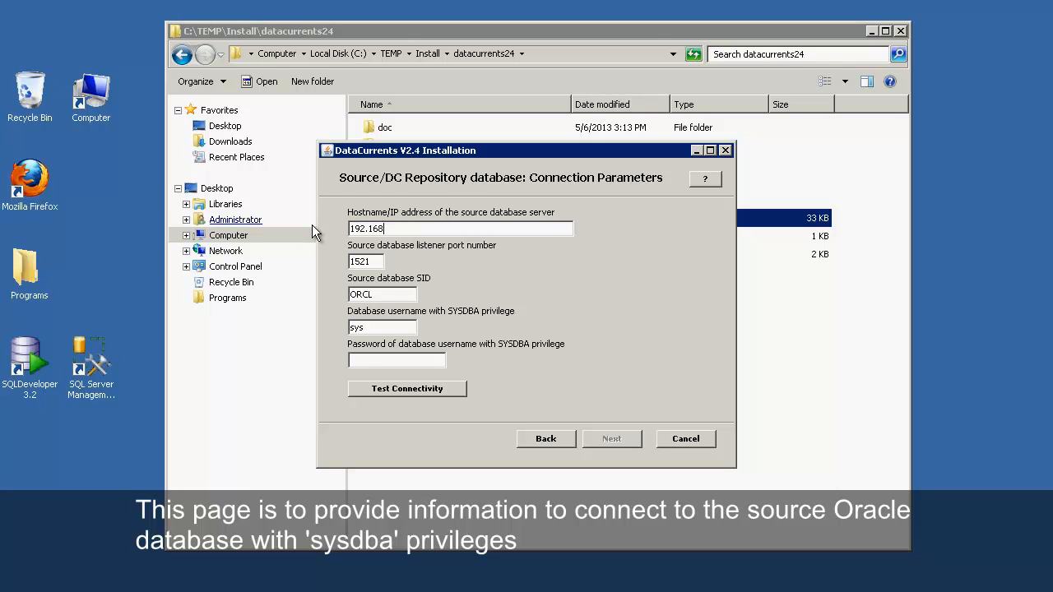
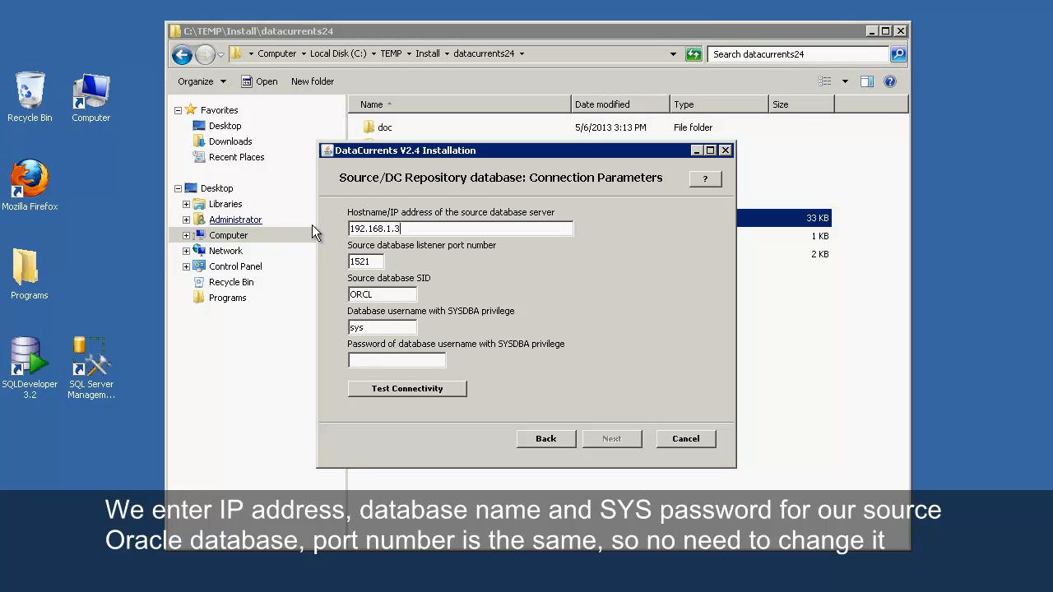
key("Tab")
key("Tab")
key("BackSpace")
key("BackSpace")
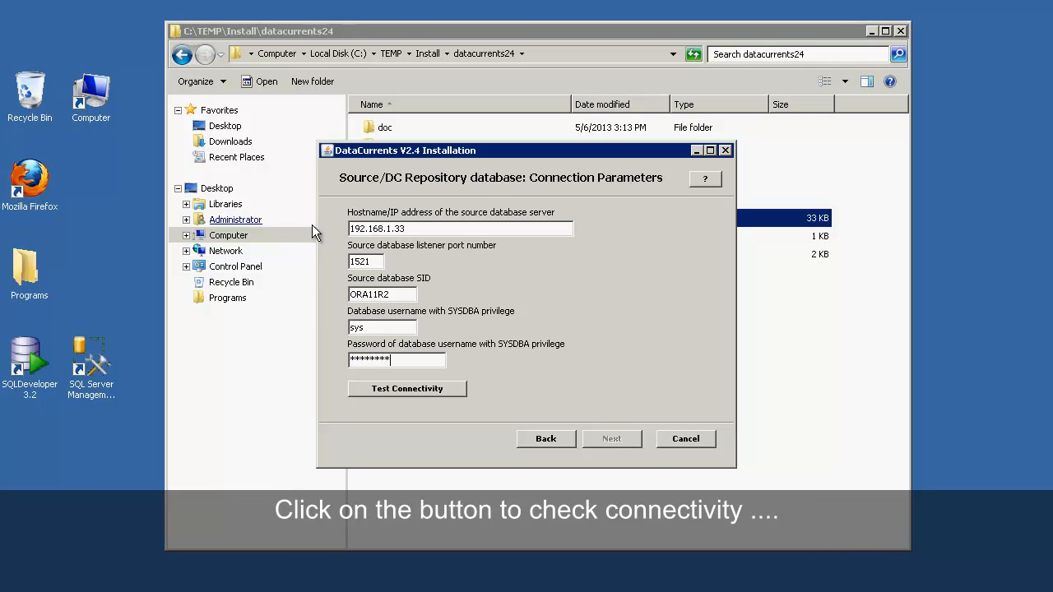
left_click(388, 391)
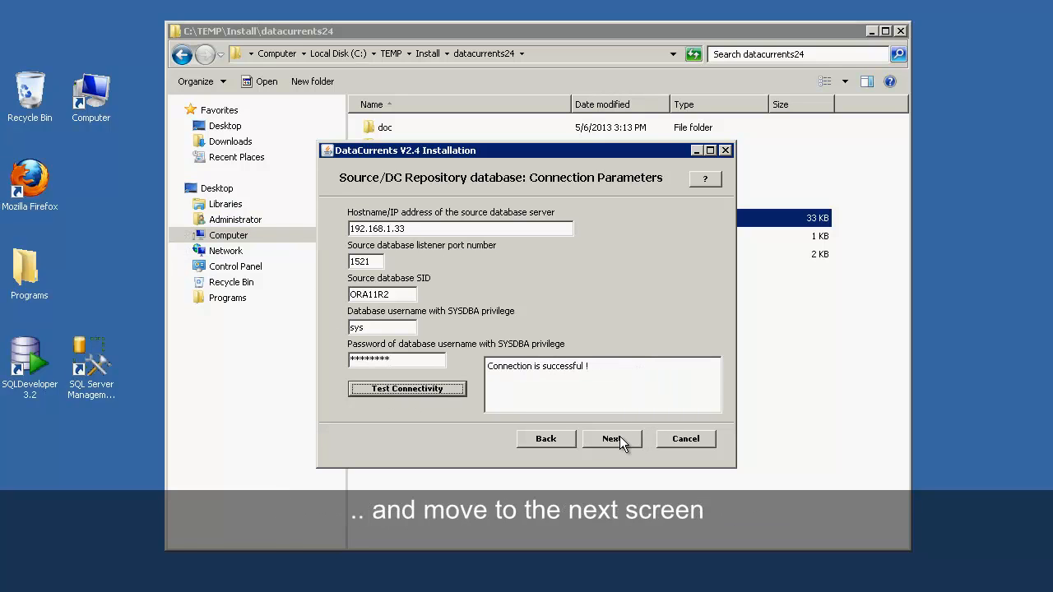
left_click(613, 438)
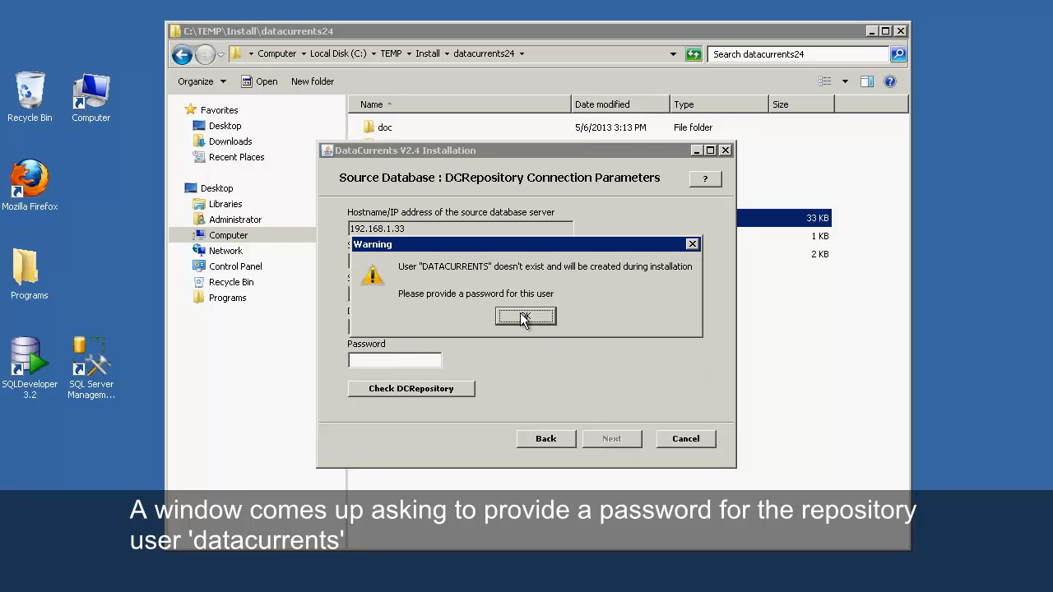
Step: Enter a password for the new DATACURRENTS repository account and run Check DCRepository
left_click(521, 315)
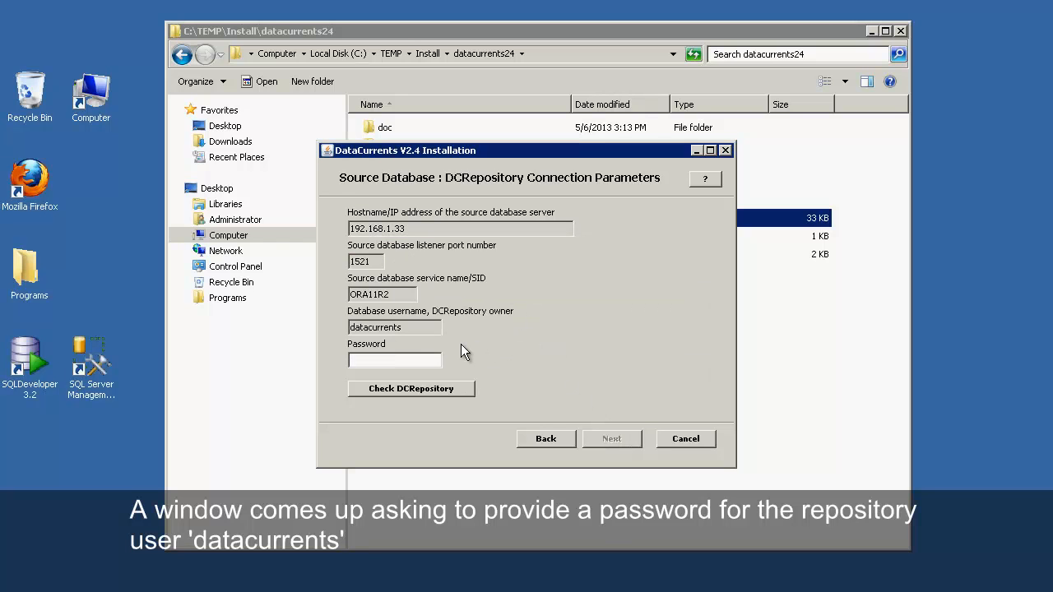
type("*****")
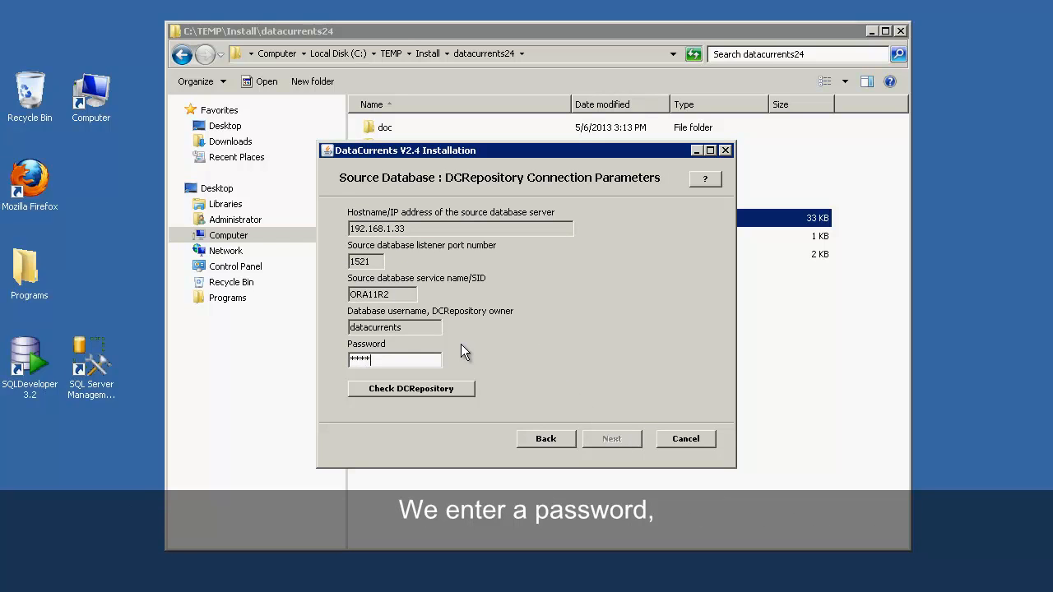
left_click(422, 388)
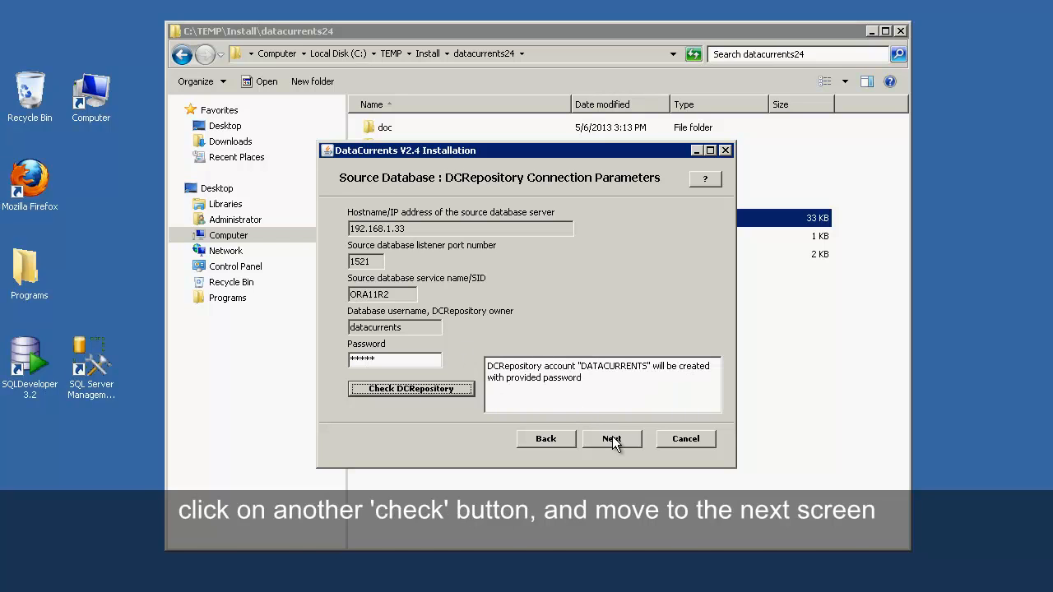
left_click(612, 438)
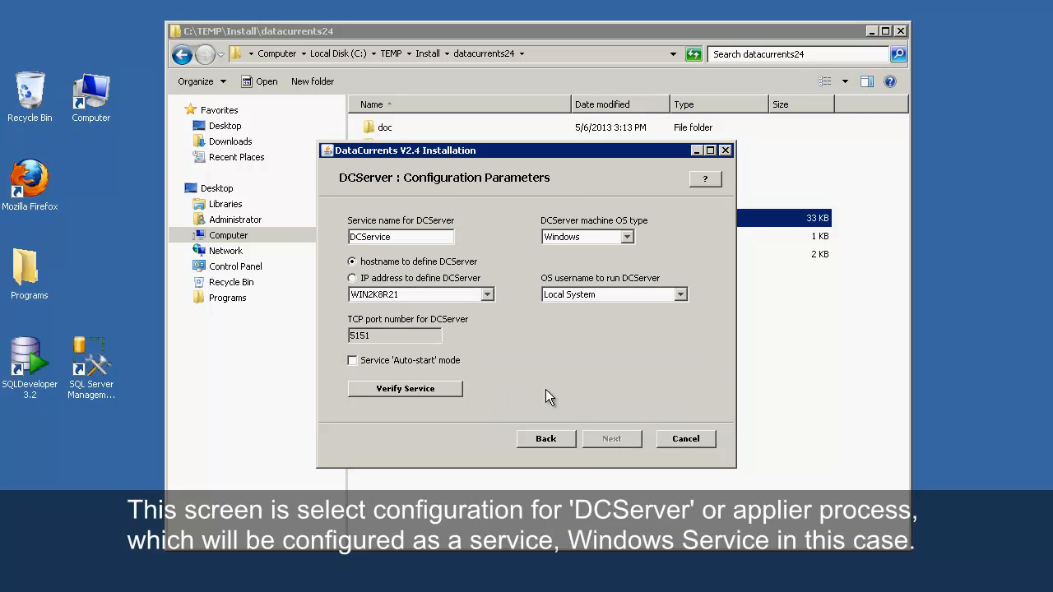
Step: Identify DCServer by IP address 192.168.1.60, keeping Windows OS and the Local System account
left_click(373, 281)
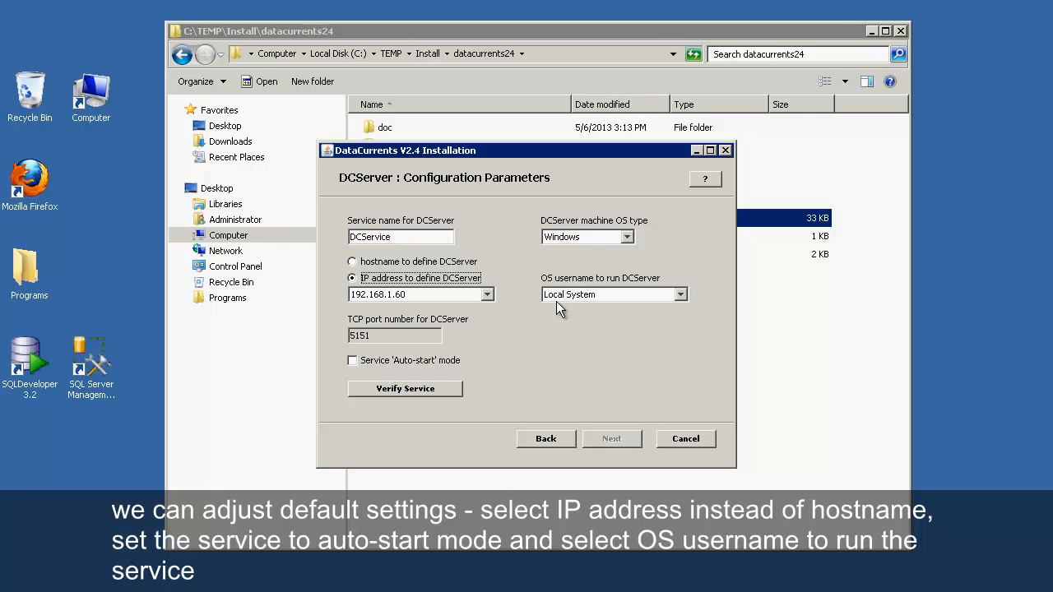
left_click(629, 240)
left_click(629, 240)
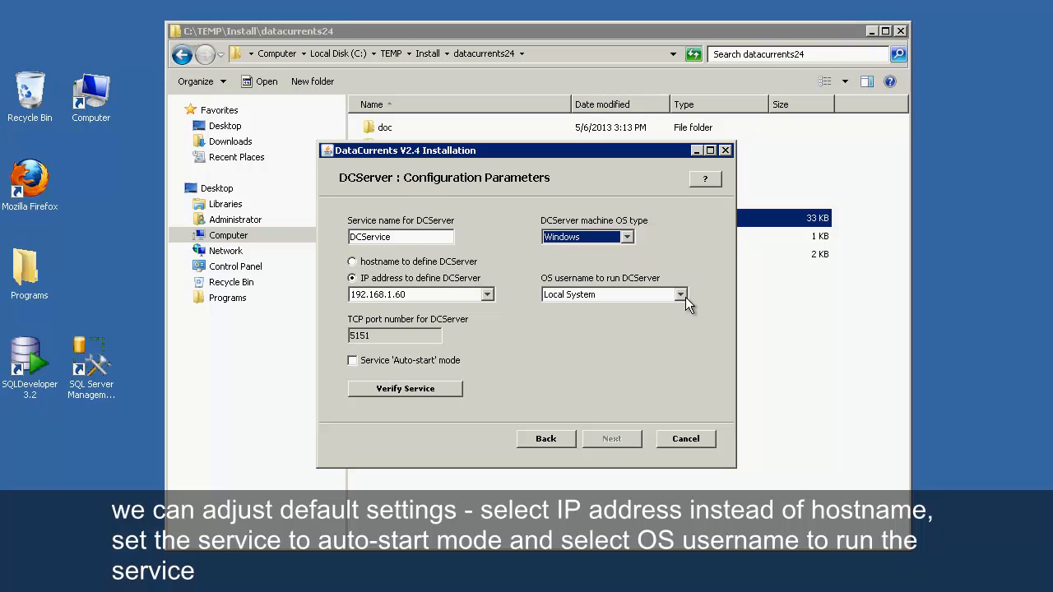
left_click(680, 294)
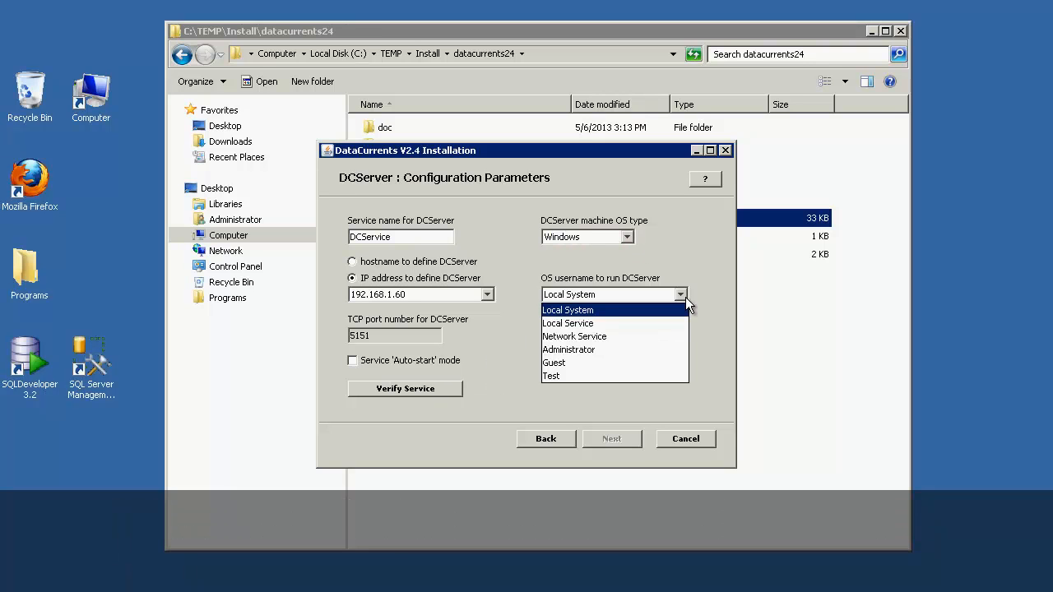
left_click(685, 298)
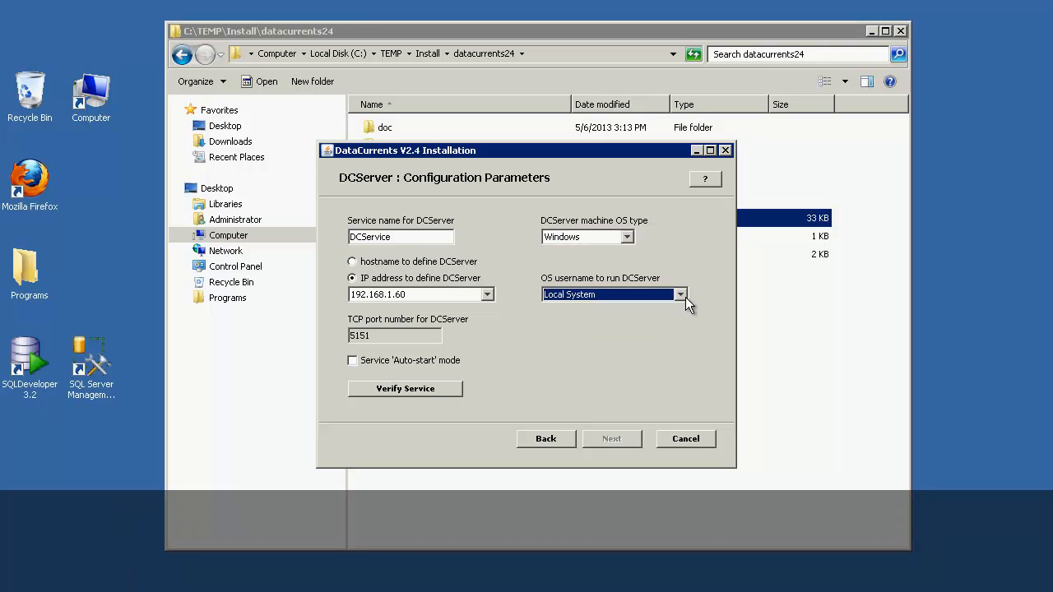
Step: Verify that the DCService service will be created
left_click(409, 392)
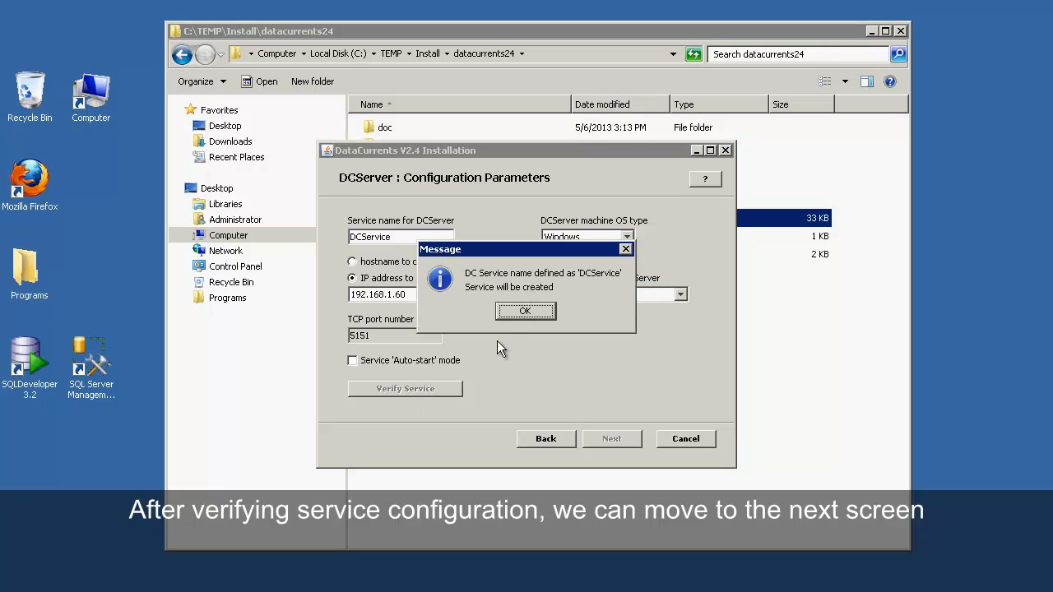
left_click(523, 310)
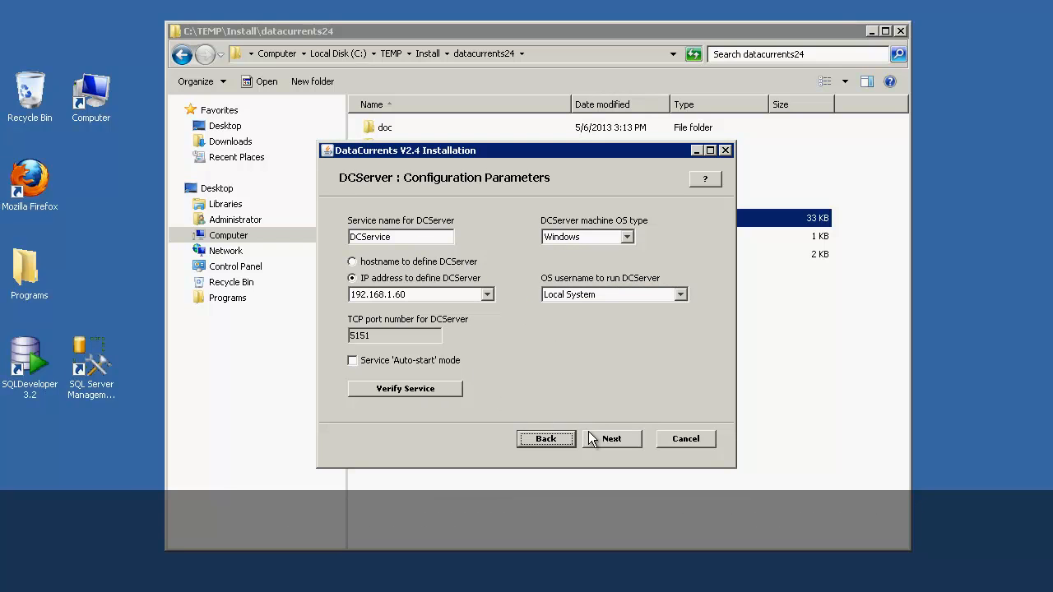
left_click(589, 436)
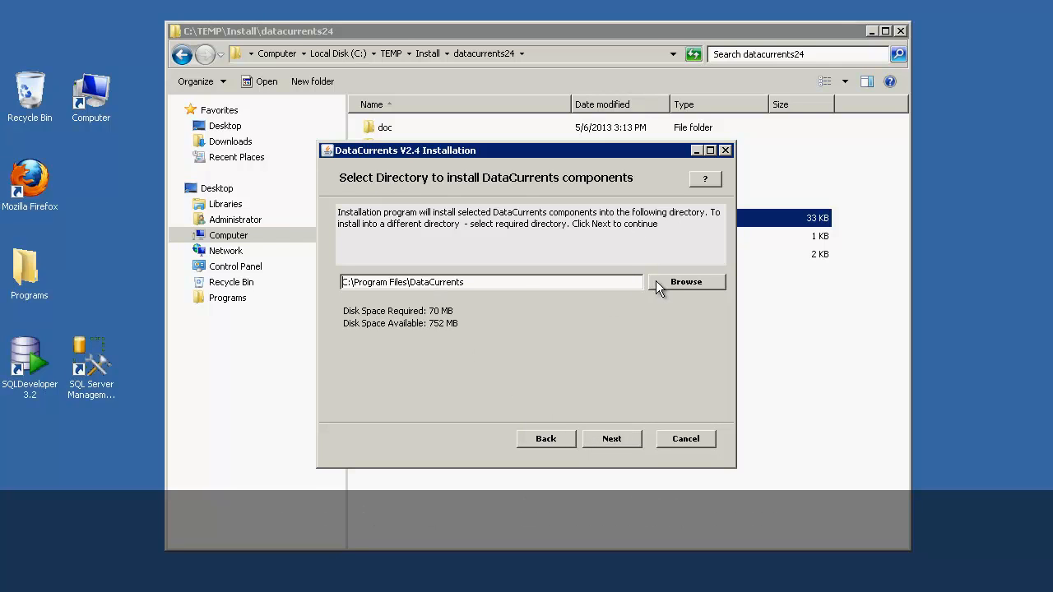
Step: Install into C:\Program Files\DataCurrents and run the installation to completion
left_click(615, 438)
mouse_move(707, 310)
left_mouse_down()
mouse_move(710, 400)
mouse_move(707, 295)
left_mouse_up()
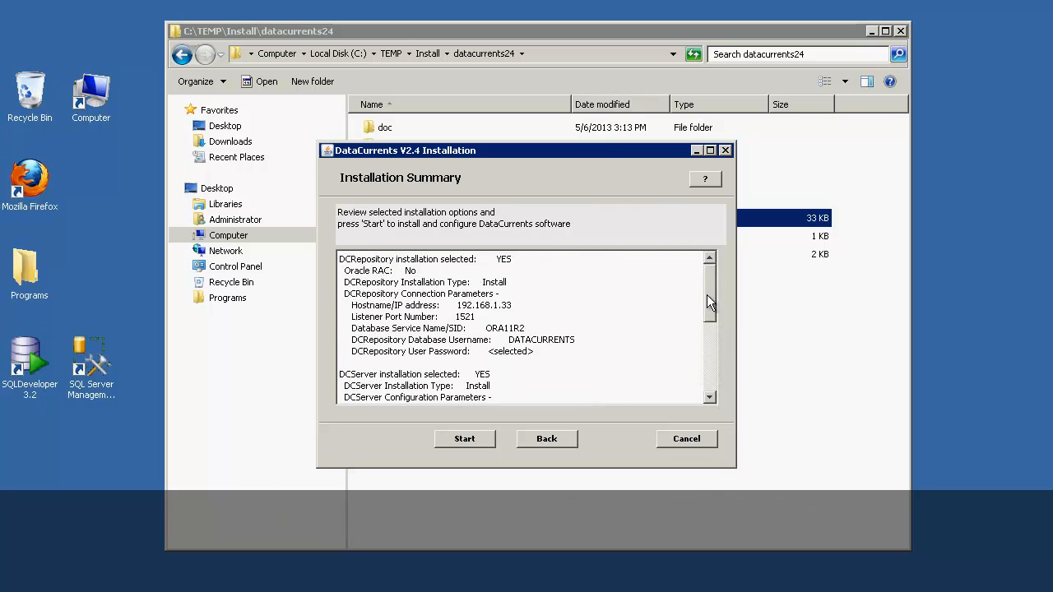
left_click(457, 440)
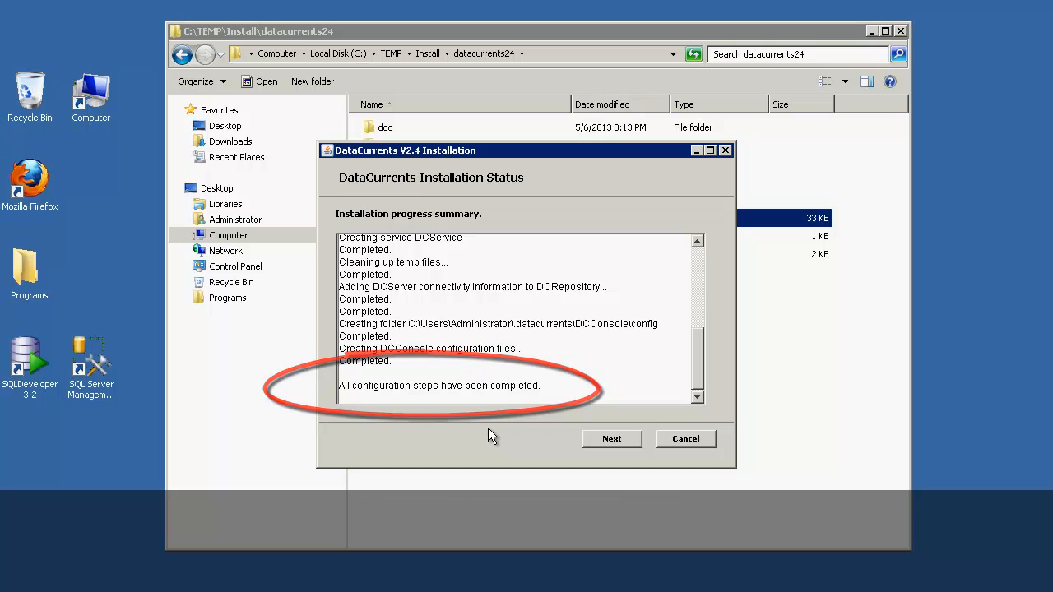
Step: Exit the installer with Run 'DCConsole' left ticked
left_click(613, 438)
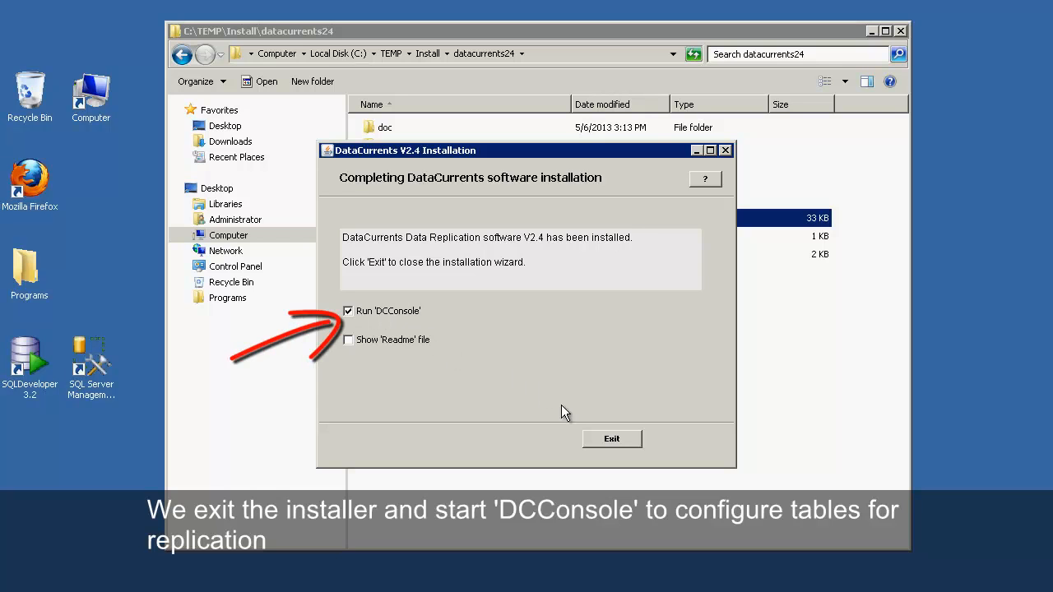
left_click(605, 439)
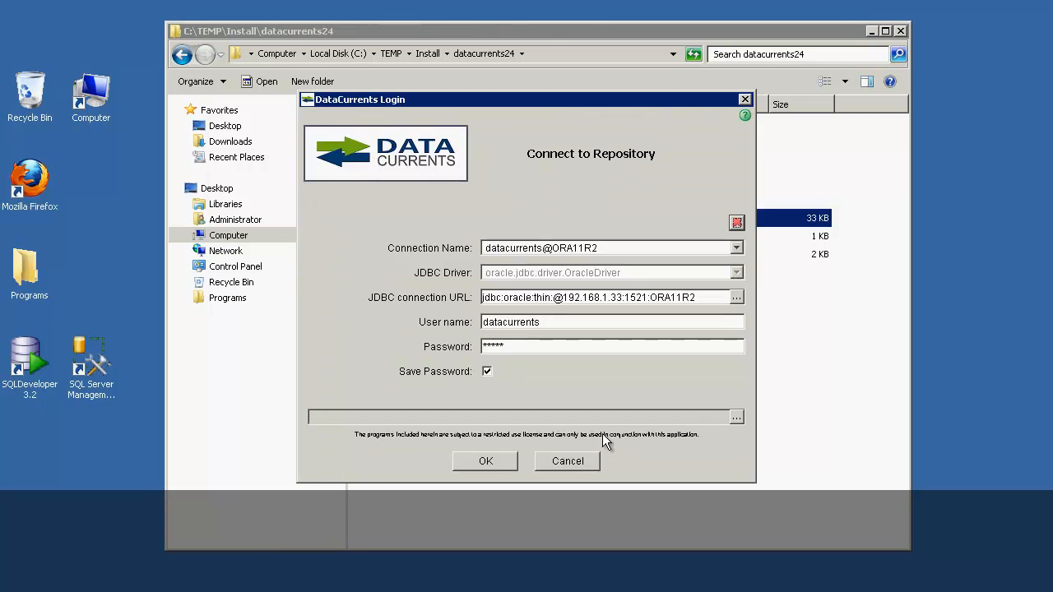
Step: Log in to the datacurrents@ORA11R2 repository and dismiss the expiration notice
left_click(484, 461)
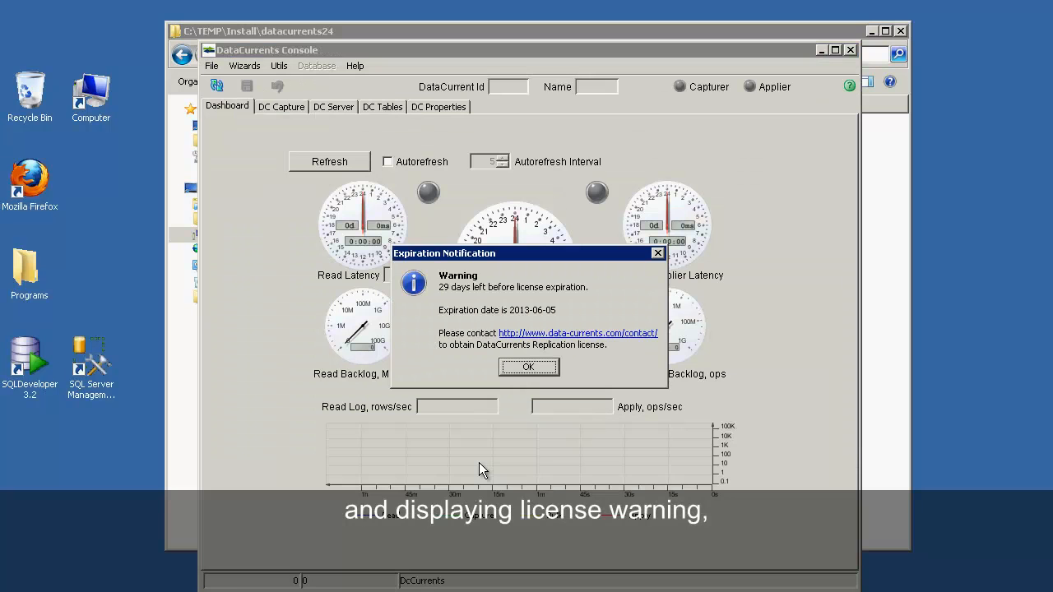
left_click(530, 364)
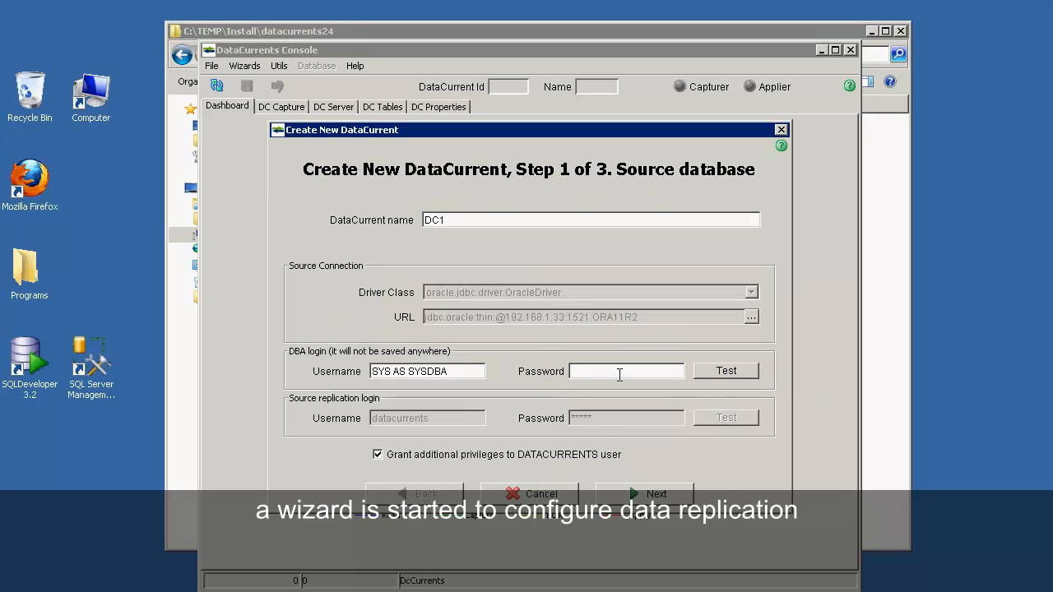
Step: Keep additional privileges granted, enter the source DBA password, and test the Oracle connection successfully
left_click(409, 464)
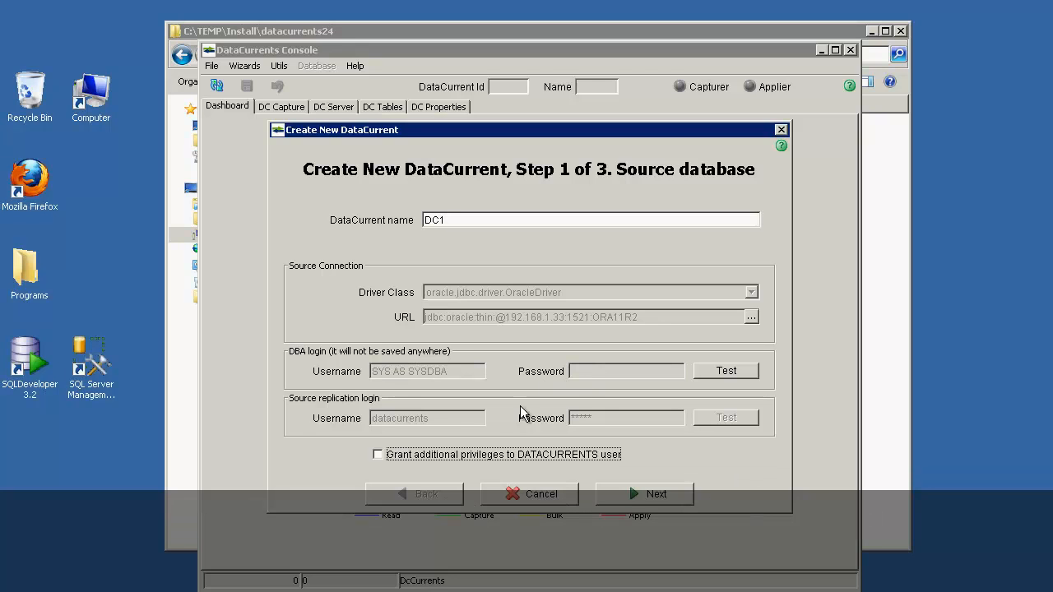
left_click(398, 455)
left_click(615, 373)
type("******")
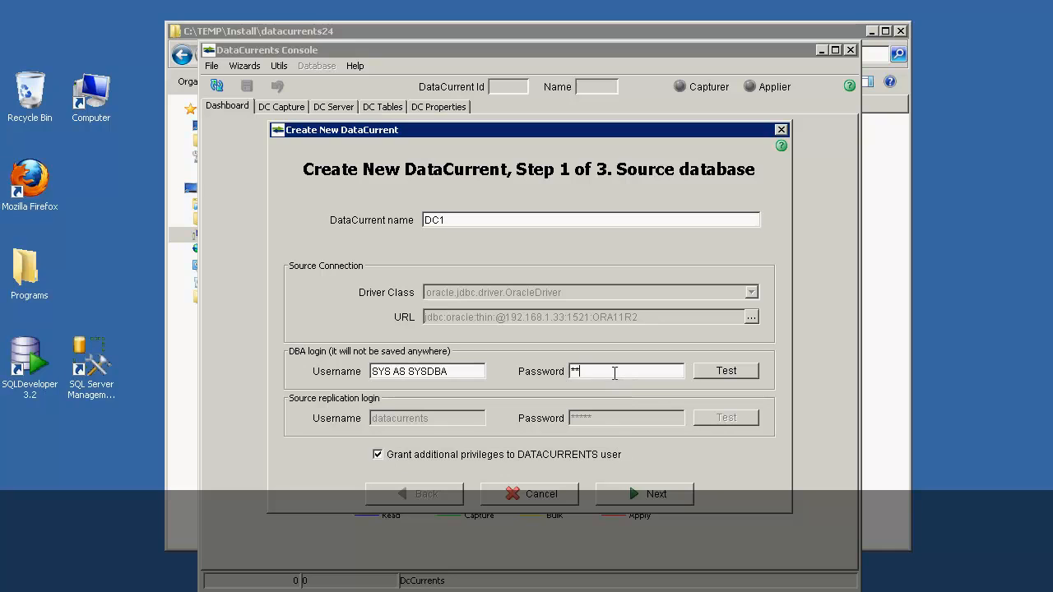
type("**")
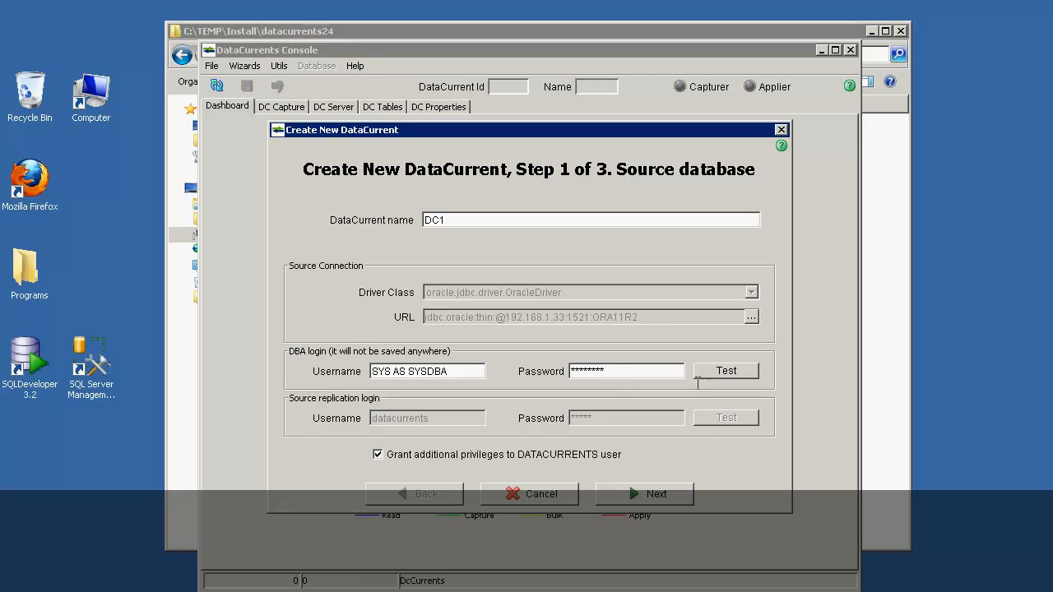
left_click(721, 375)
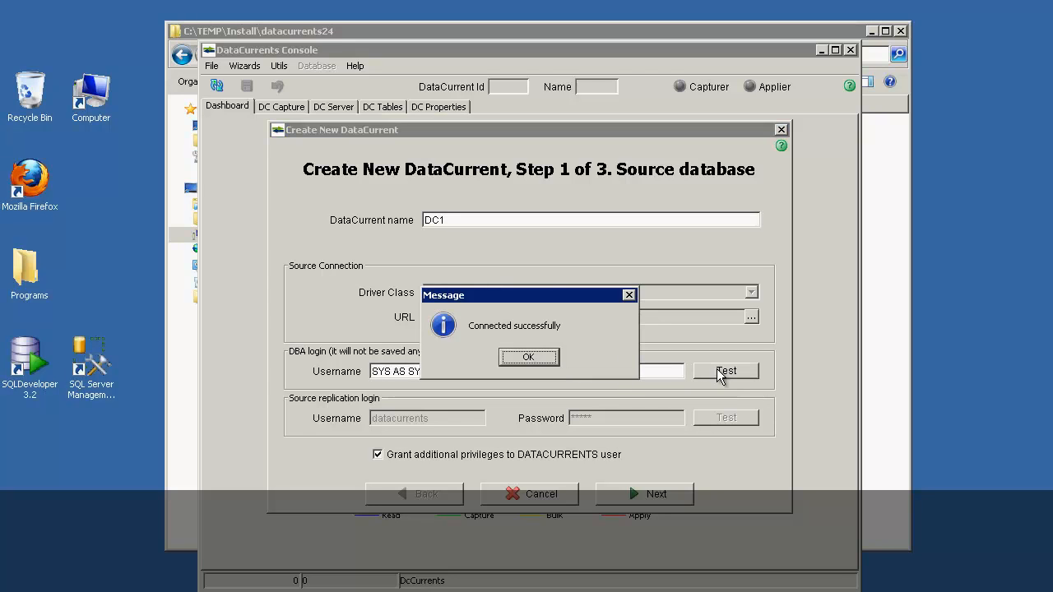
left_click(544, 359)
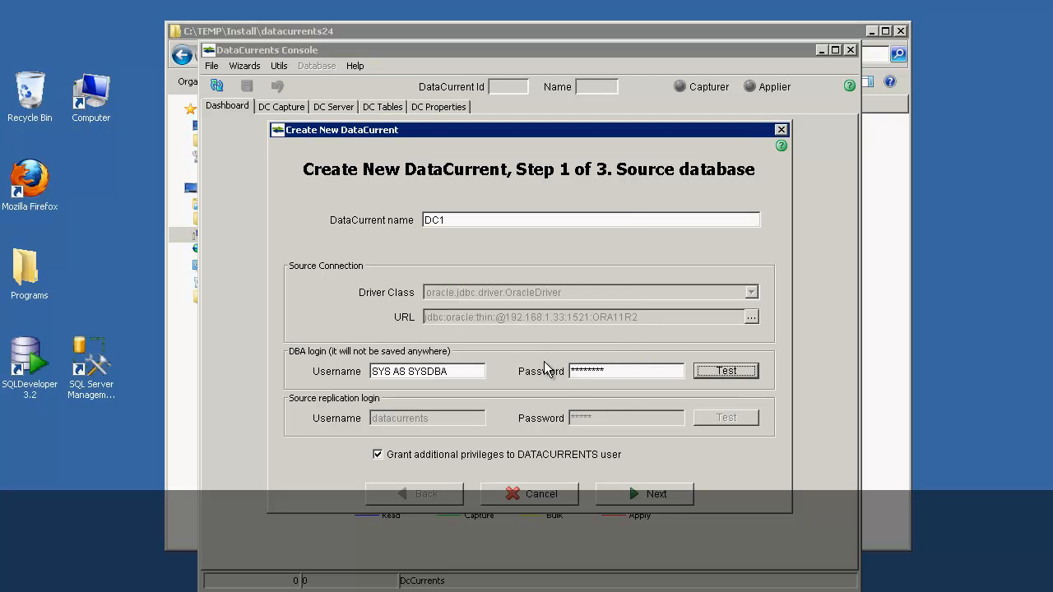
left_click(638, 496)
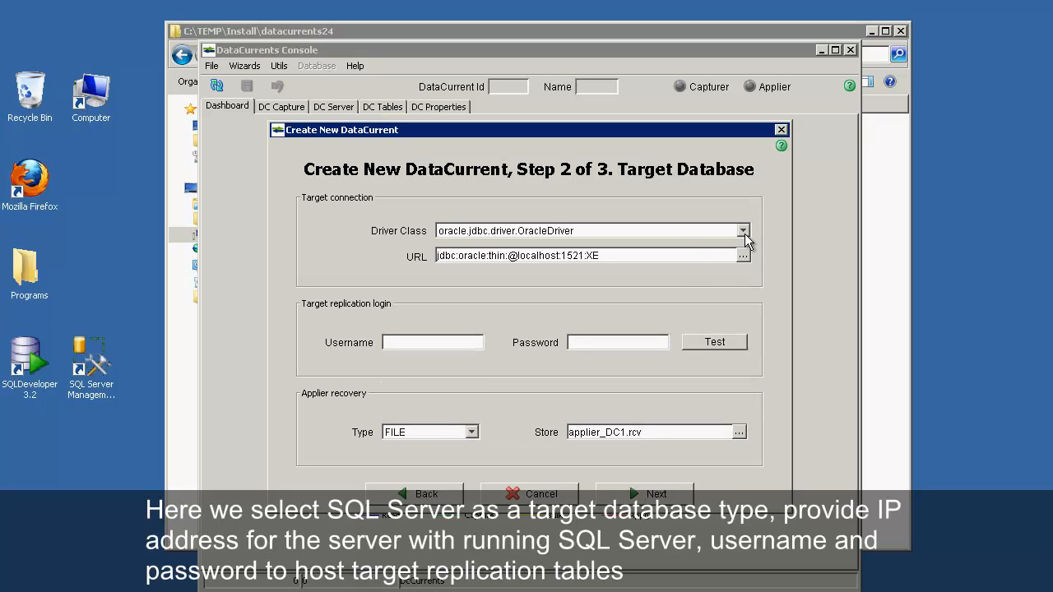
Step: Choose the SQLServerDriver and change the target URL host to 192.168.1.60
left_click(743, 233)
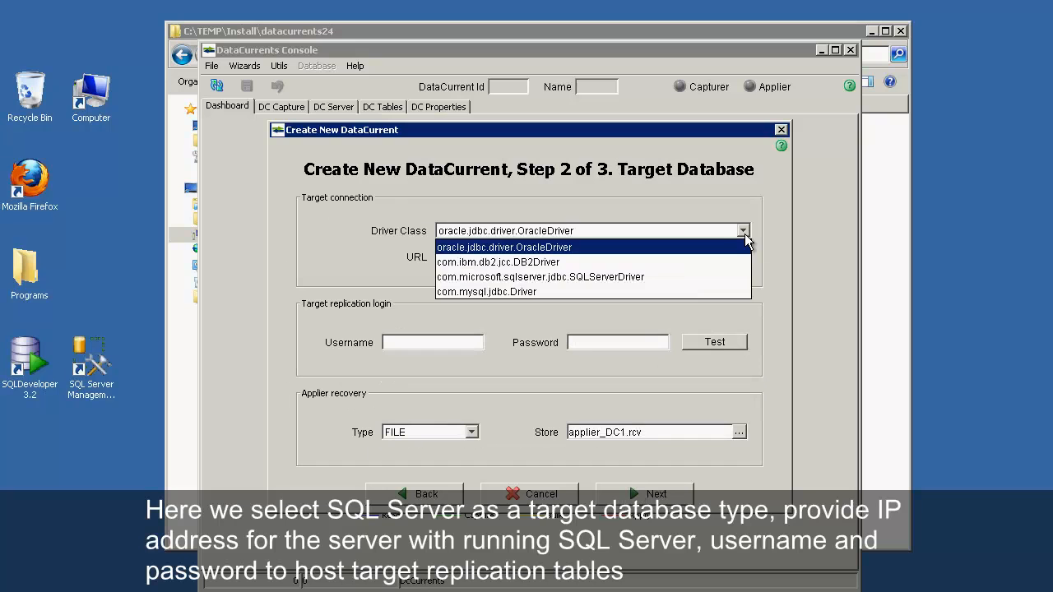
left_click(695, 278)
left_click(543, 258)
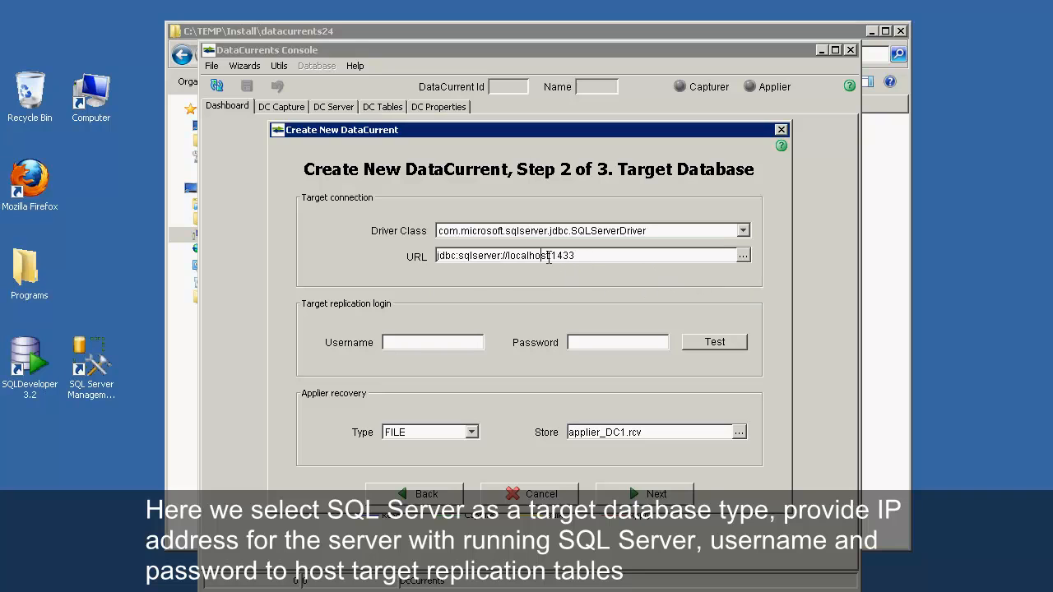
left_click(548, 257)
key("BackSpace")
key("BackSpace")
key("BackSpace")
key("BackSpace")
key("BackSpace")
key("BackSpace")
key("BackSpace")
key("BackSpace")
key("BackSpace")
type("192.168.1.60")
Step: Enter the sa login and its password, then test the SQL Server connection
left_click(463, 348)
type("sa")
left_click(609, 344)
type("********")
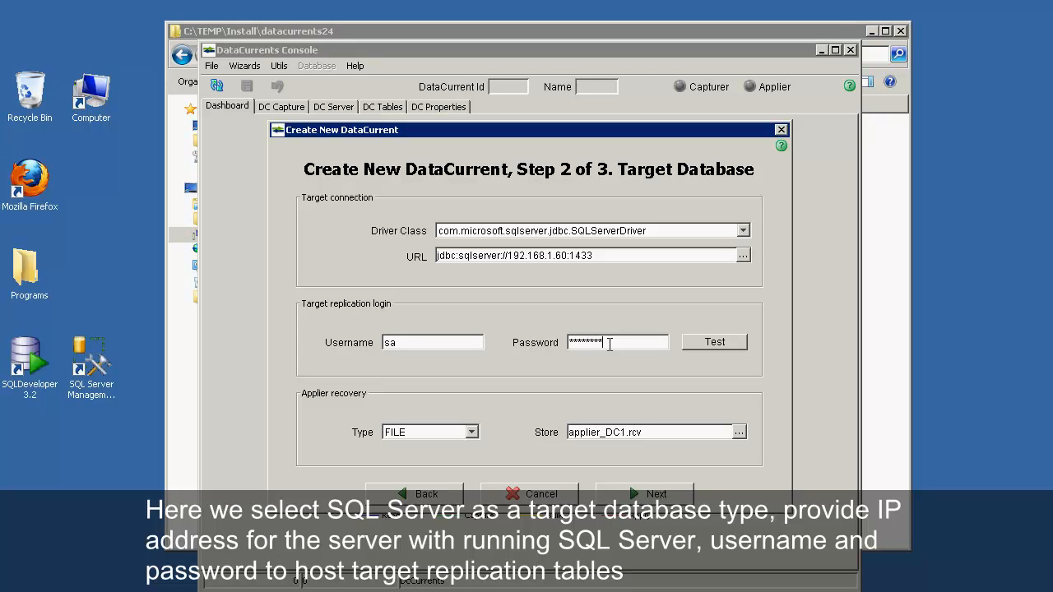
left_click(735, 346)
left_click(529, 356)
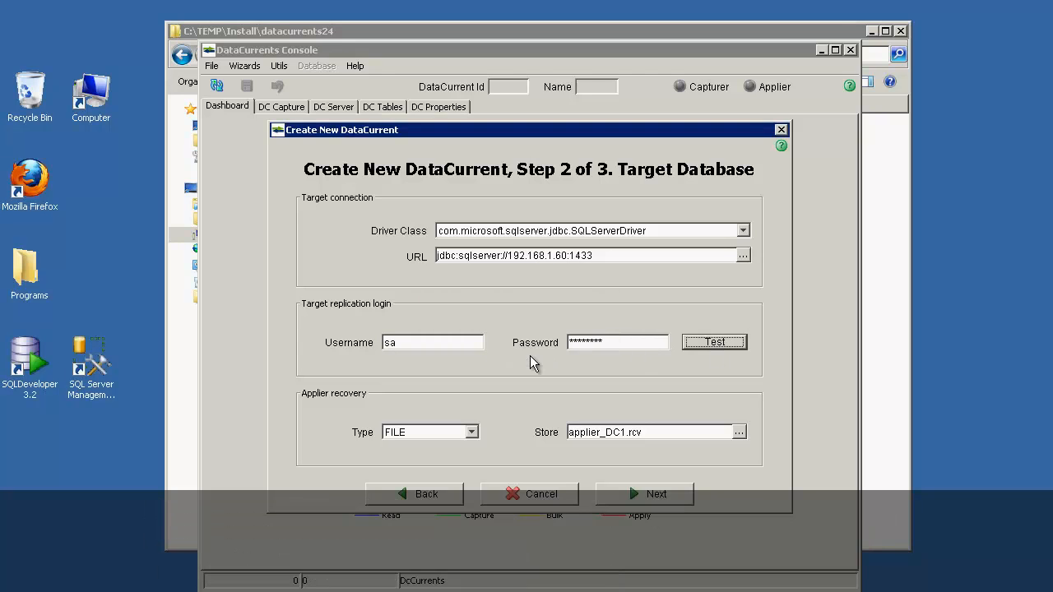
Step: Keep FILE as the applier recovery type and continue to DC Parameters
left_click(471, 432)
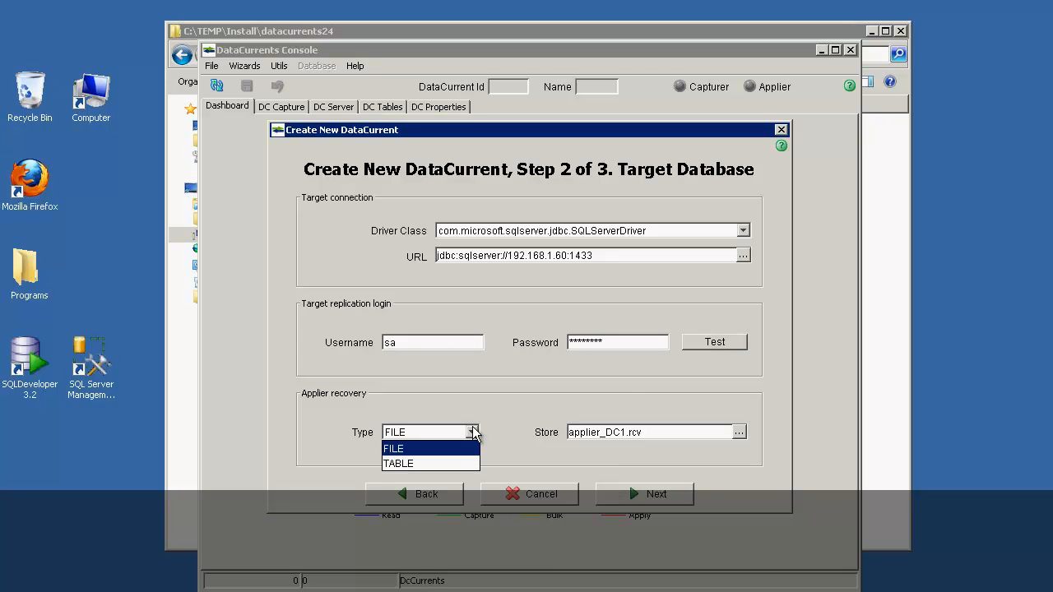
left_click(473, 428)
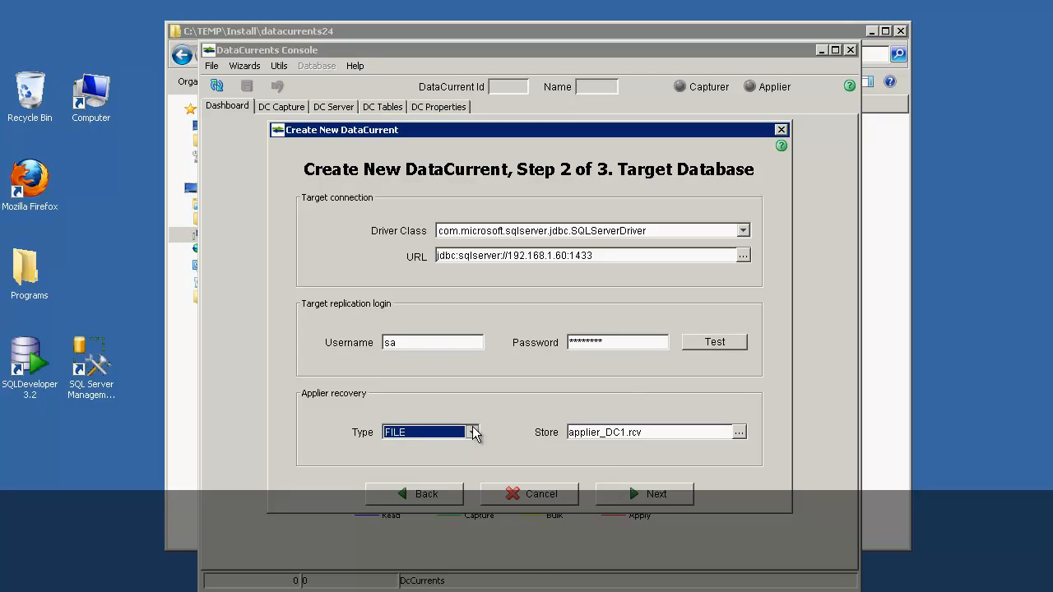
left_click(637, 494)
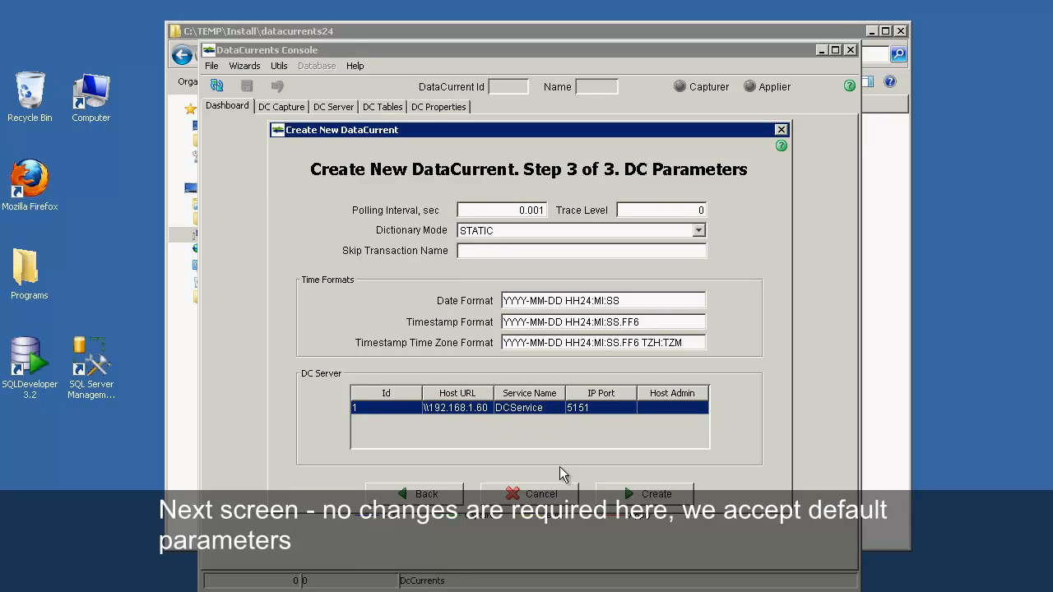
Step: Create DC1 with default parameters, acknowledge the success message and close the results review
left_click(650, 495)
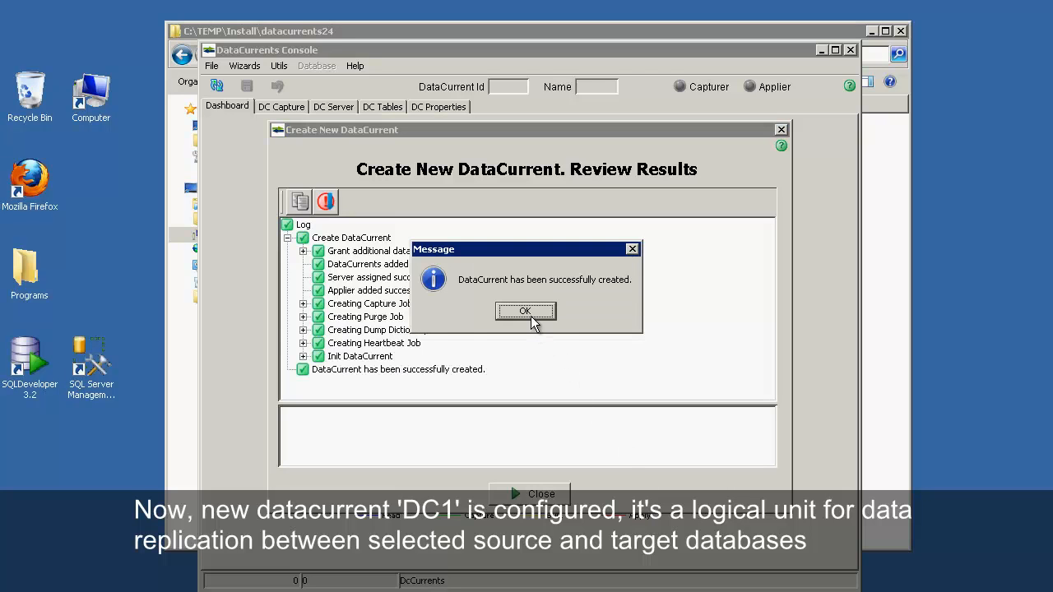
left_click(525, 312)
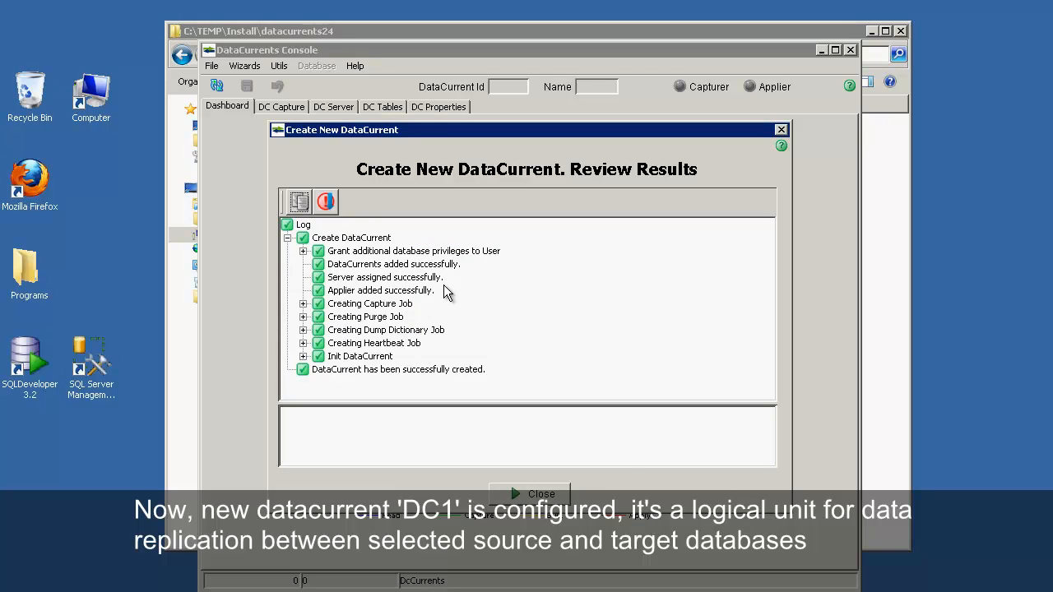
left_click(529, 495)
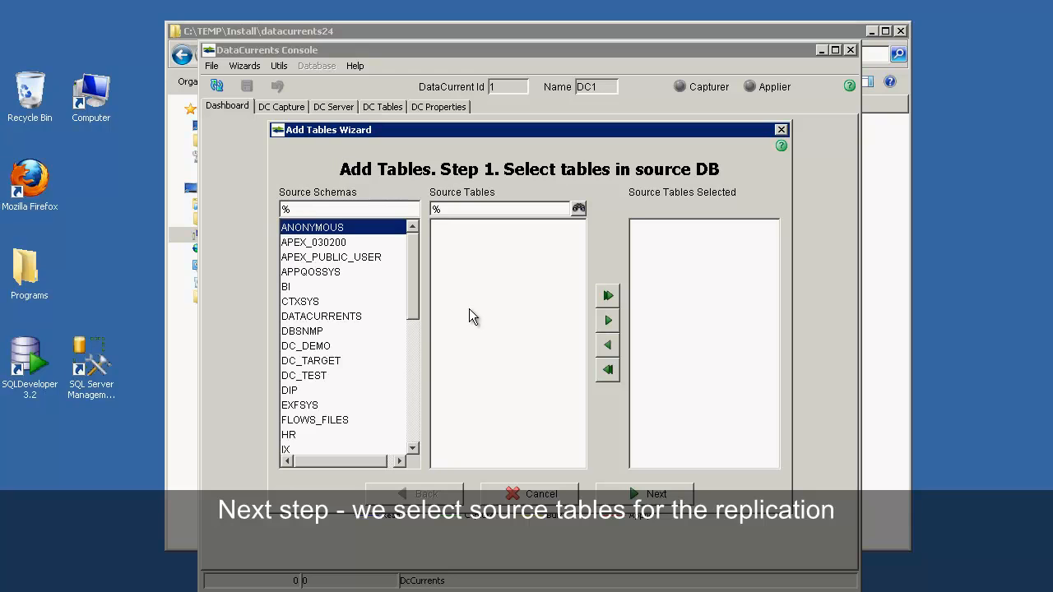
Step: Add all seven tables from the HR source schema to the replication
left_click(298, 434)
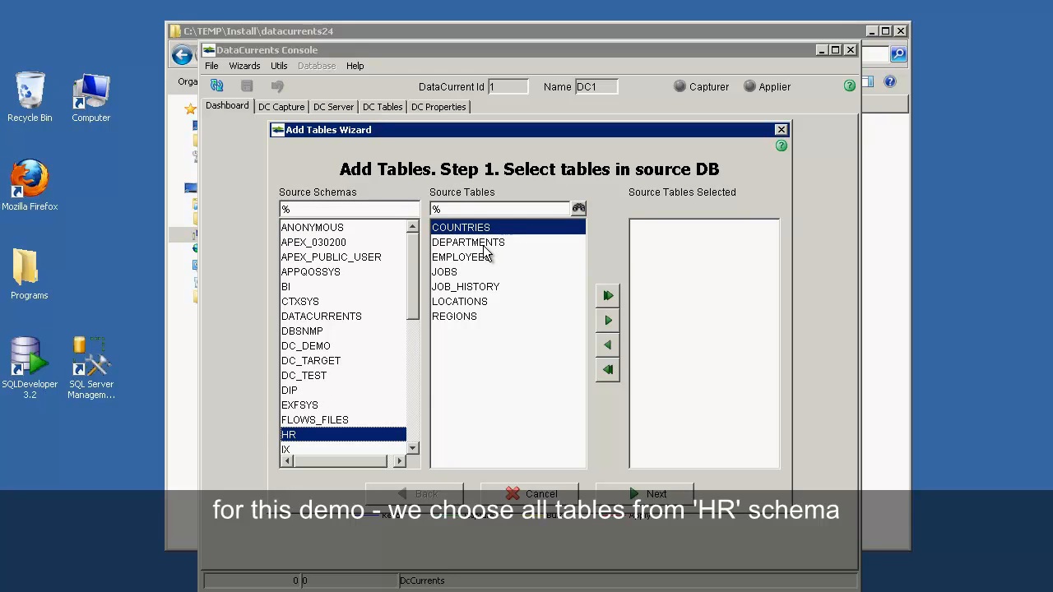
left_click(608, 295)
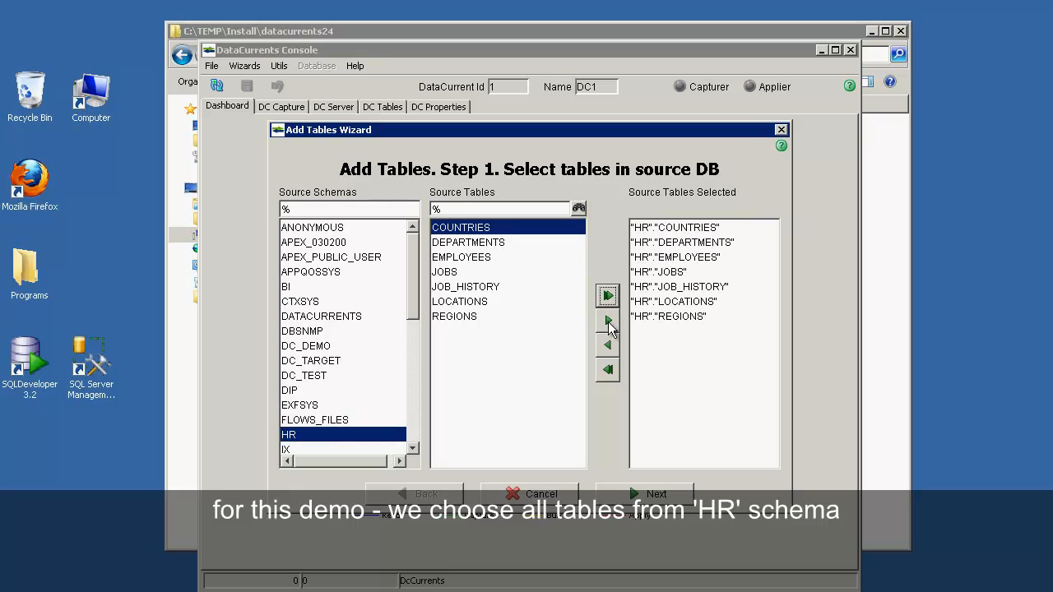
left_click(623, 494)
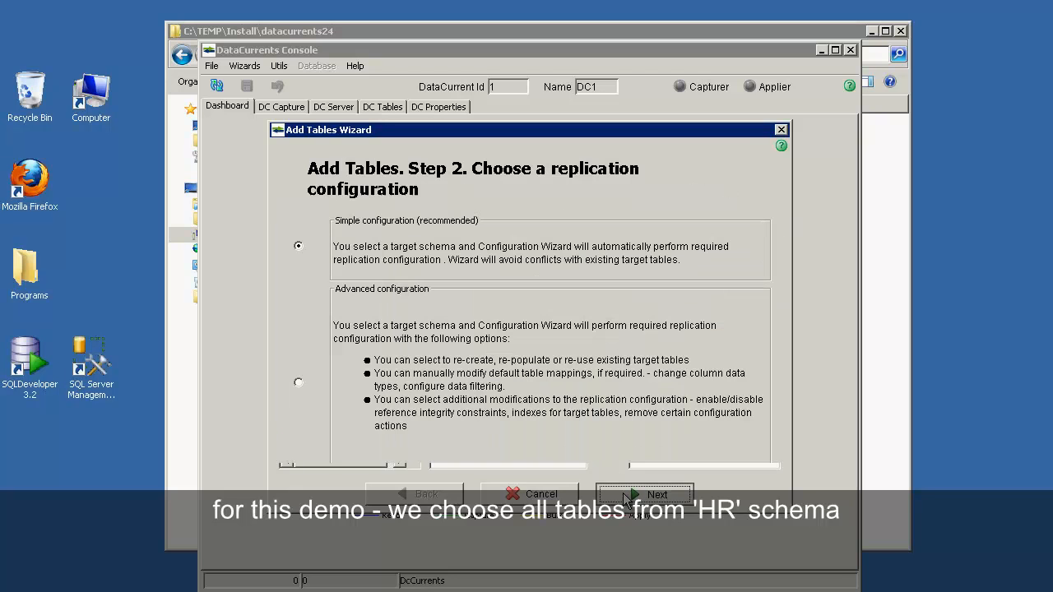
Step: Choose the simple configuration with target dc_target.dbo and run the table setup
left_click(299, 248)
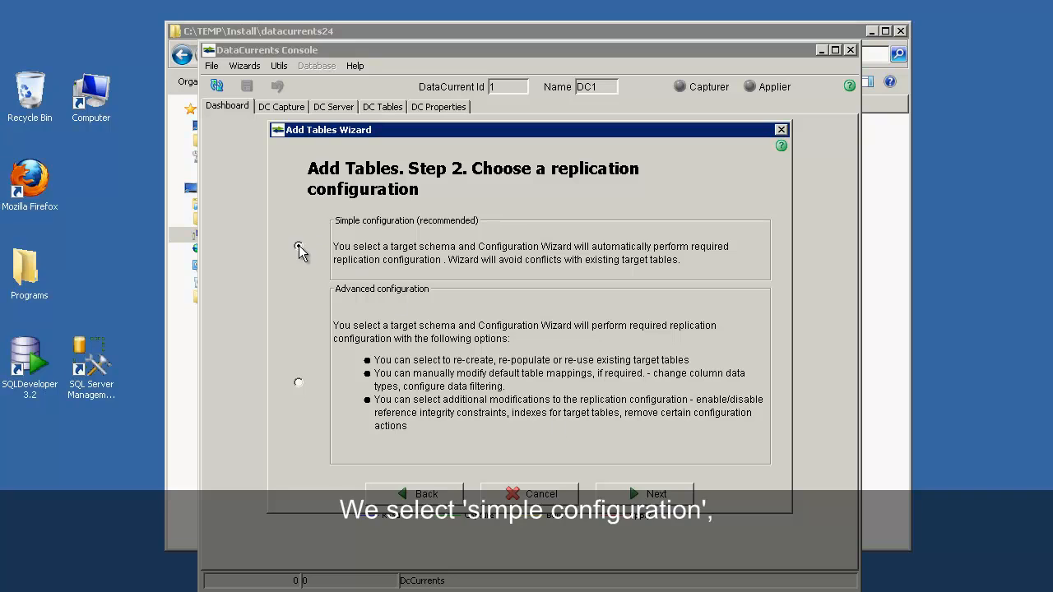
left_click(646, 496)
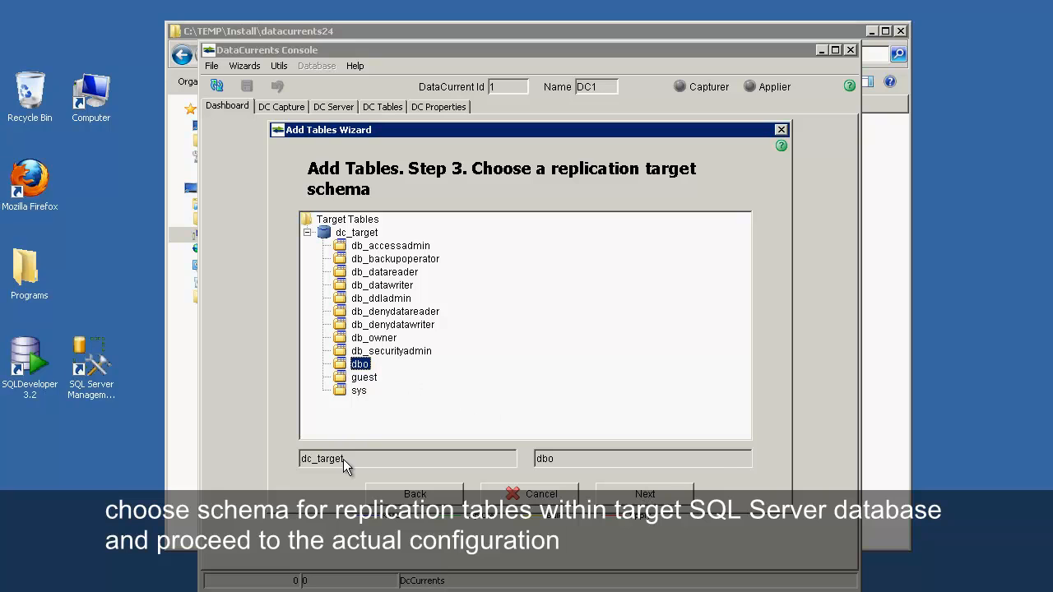
left_click(637, 491)
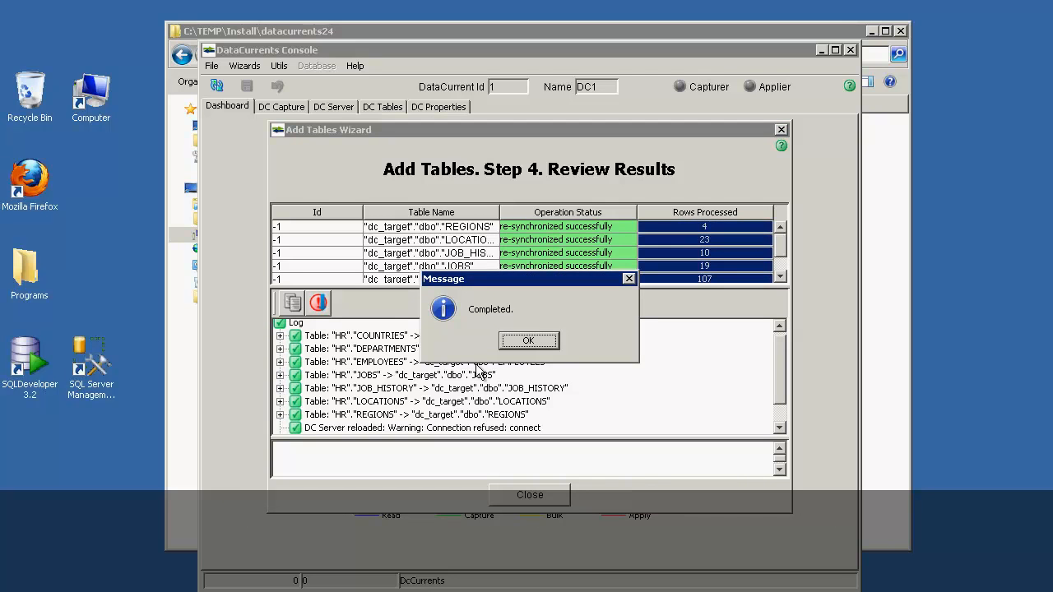
Step: Acknowledge the Completed message, review the setup log, and close the Add Tables Wizard
left_click(526, 342)
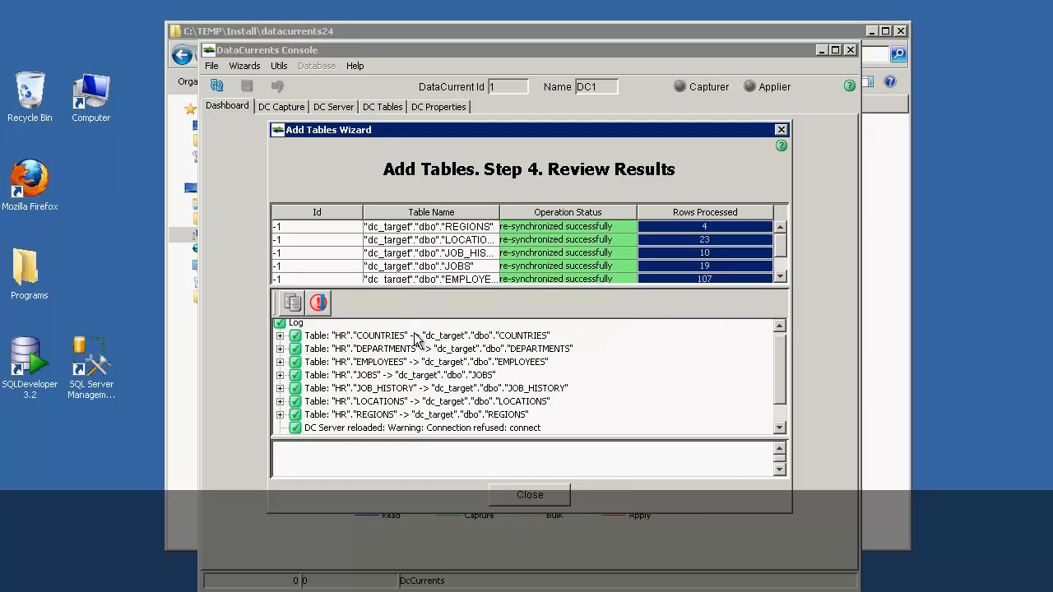
left_click(780, 428)
left_click(780, 428)
left_click_drag(779, 395, 778, 370)
left_click(529, 495)
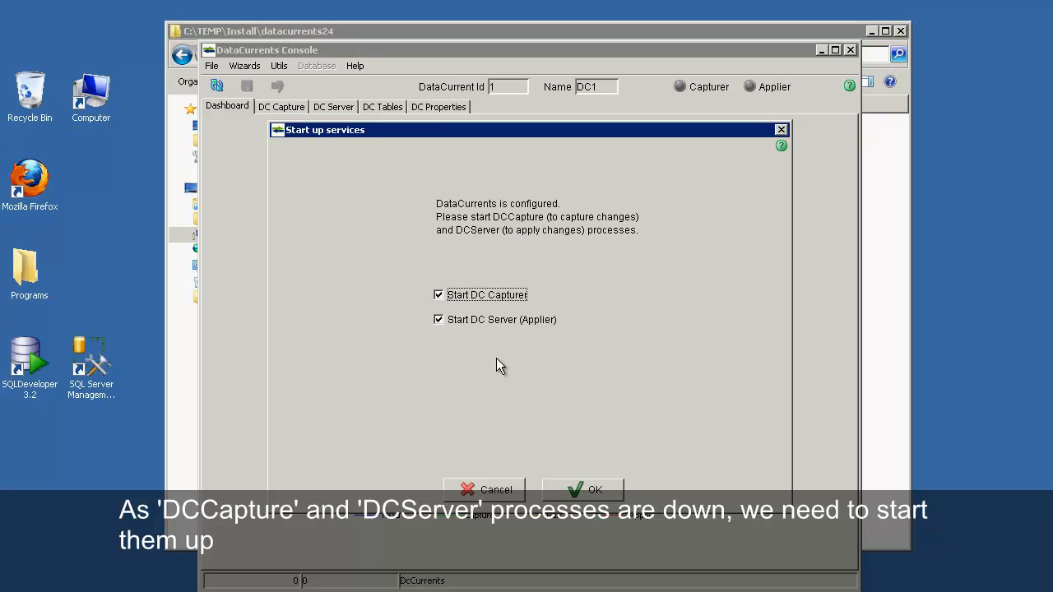
Step: Start DC Capturer and DC Server (Applier), acknowledging both started messages
left_click(576, 482)
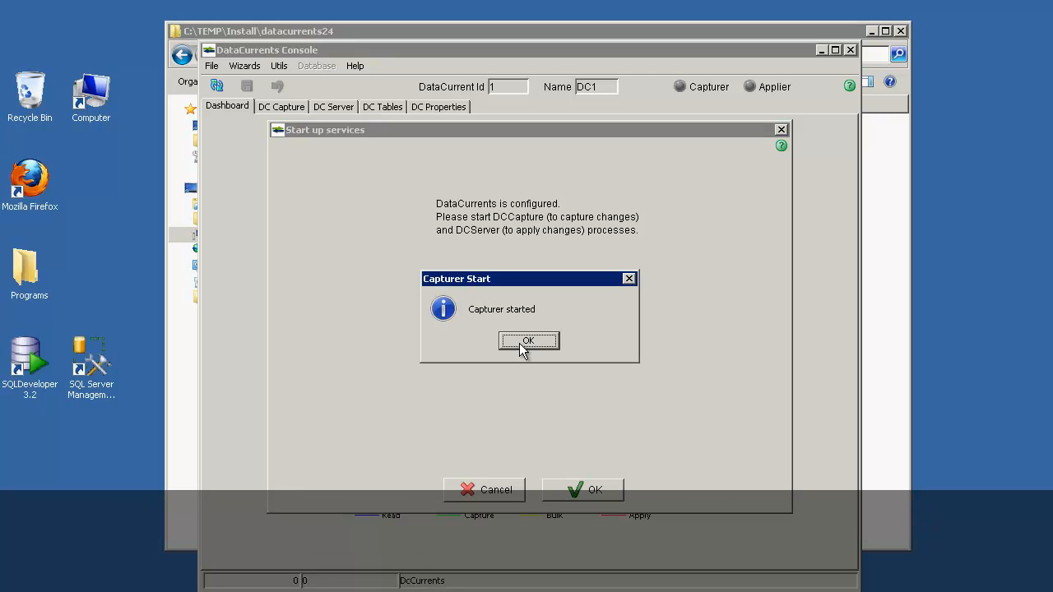
left_click(521, 341)
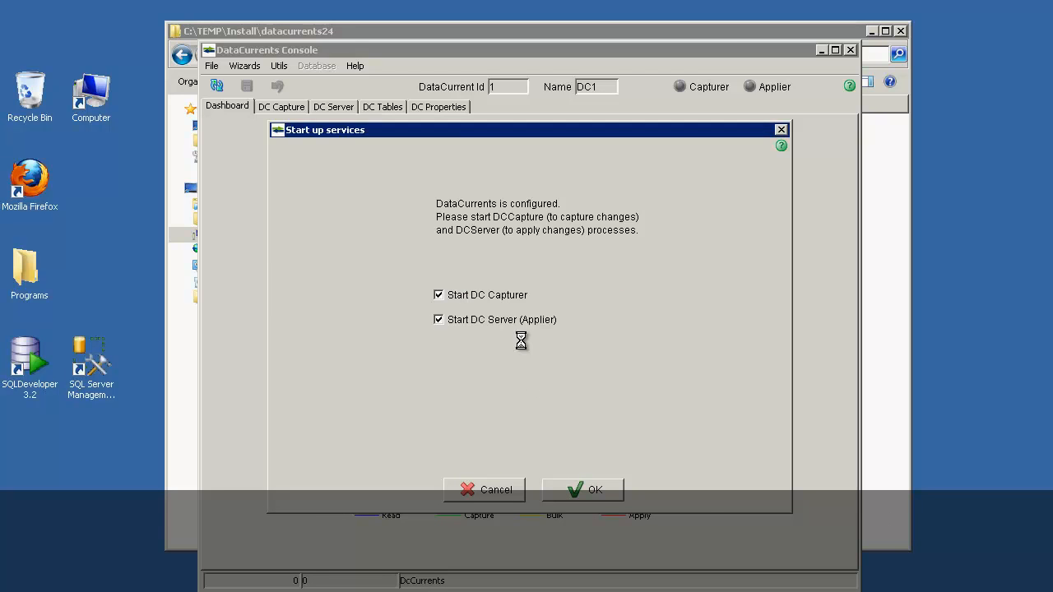
left_click(527, 341)
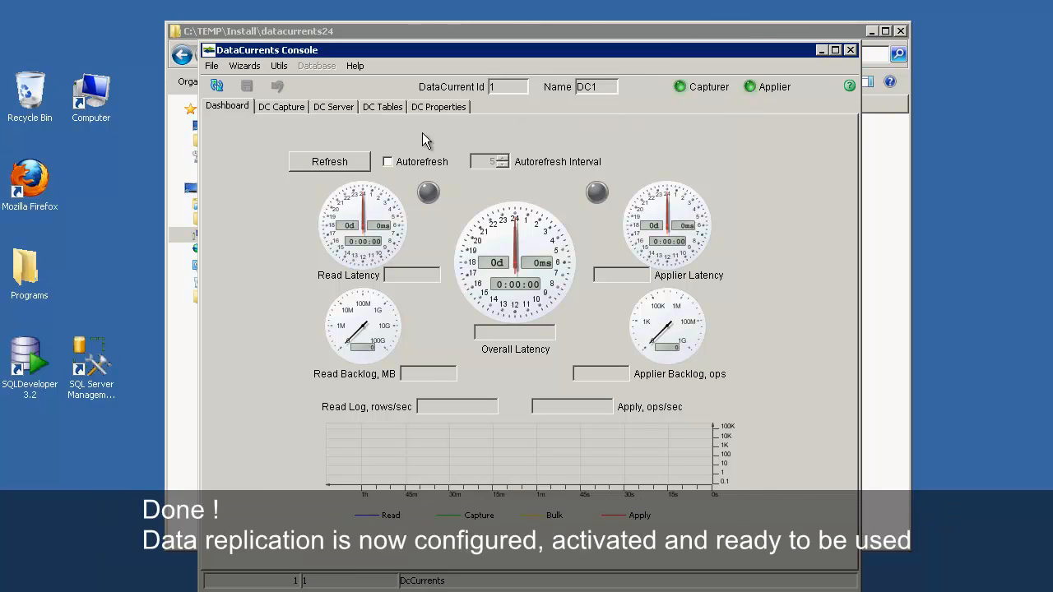
Step: Enable Dashboard autorefresh and confirm all seven HR tables show INSYNC under DC Tables
left_click(387, 161)
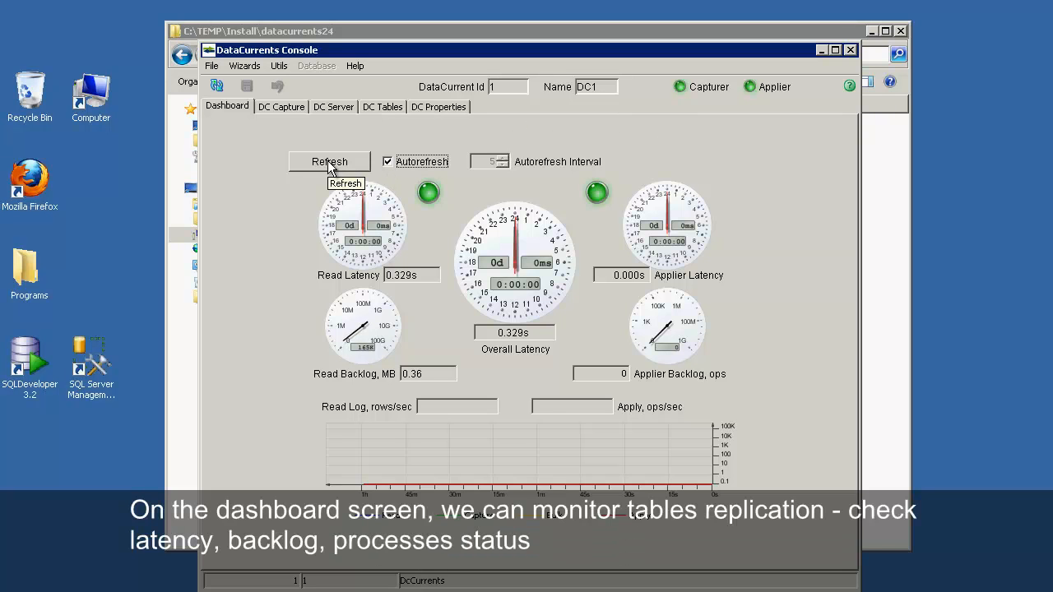
mouse_move(428, 193)
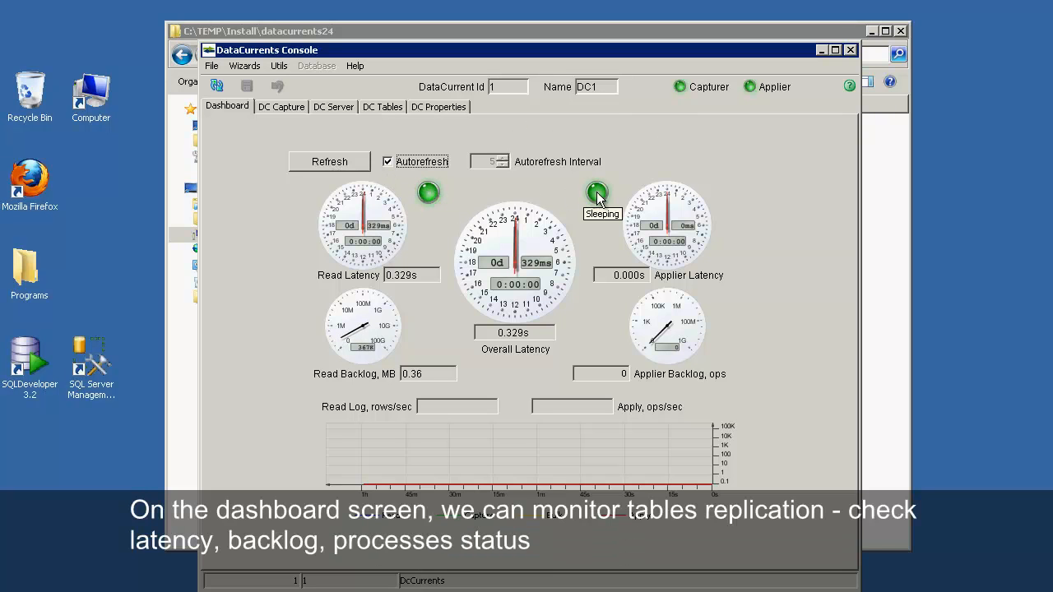
mouse_move(404, 285)
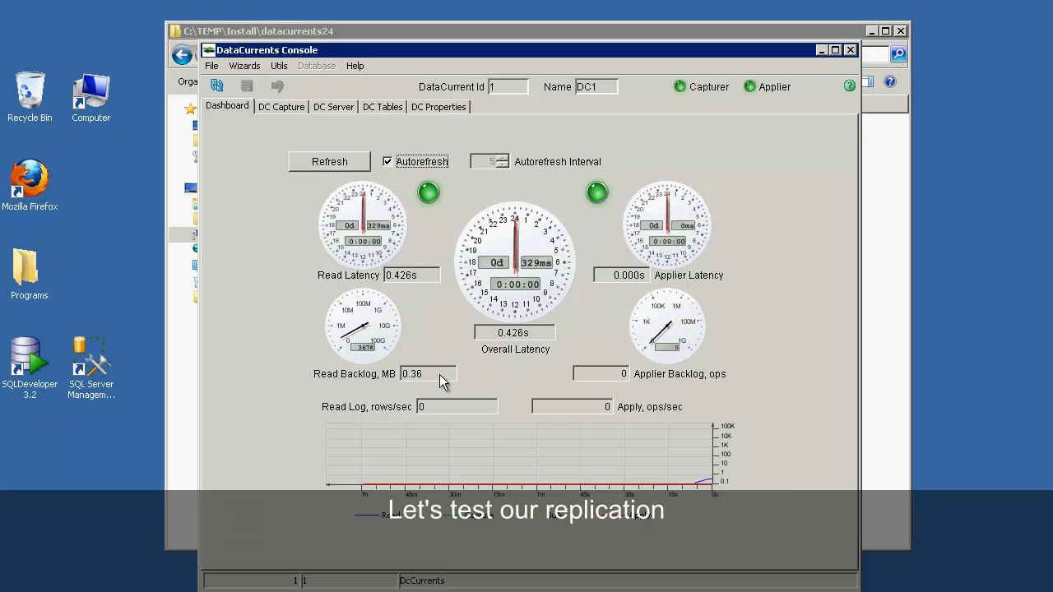
left_click(392, 113)
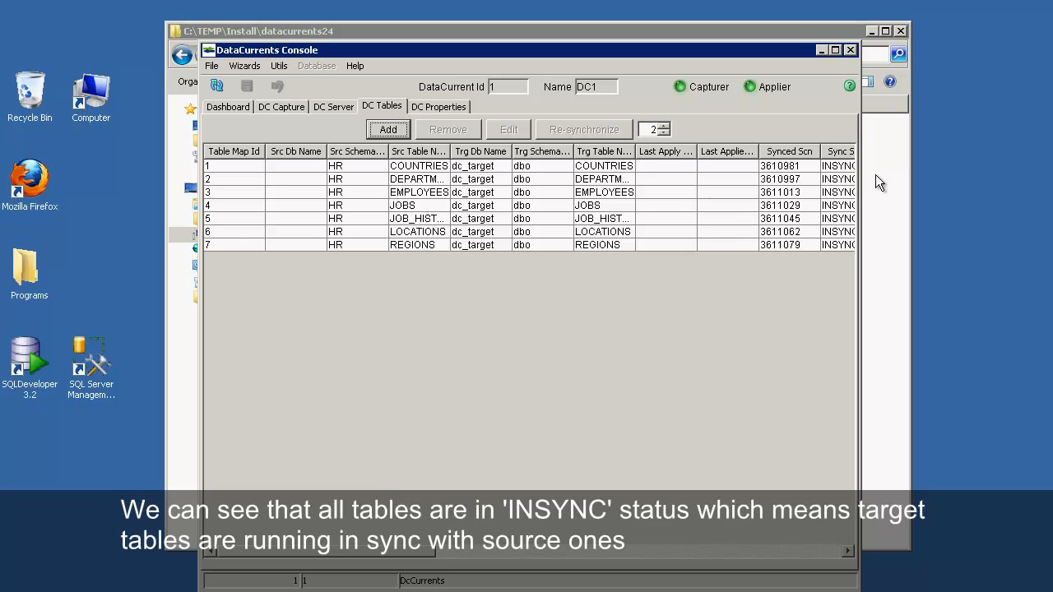
left_click_drag(861, 175, 960, 176)
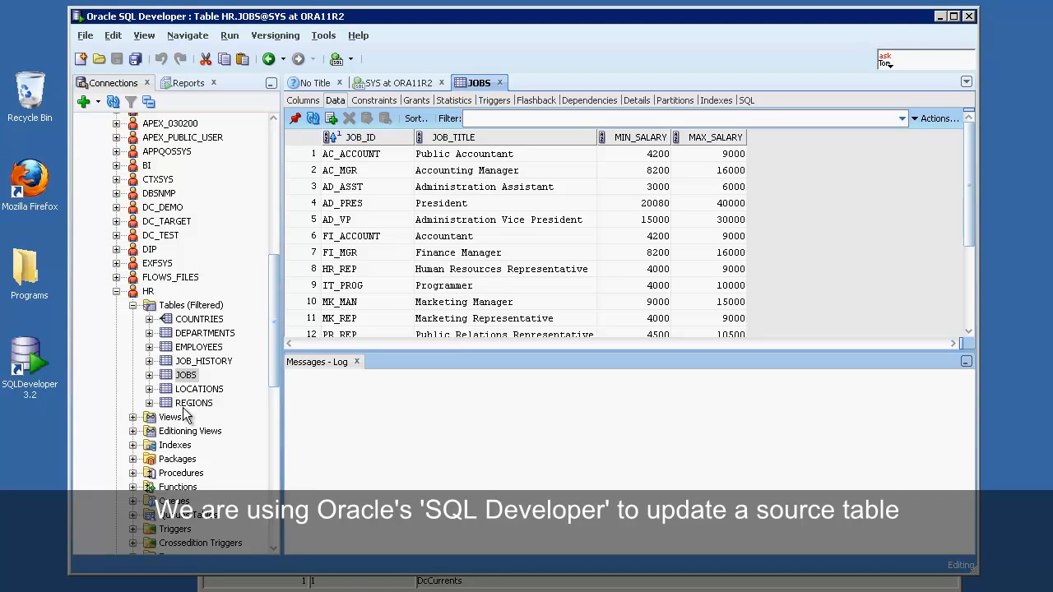
Step: In HR.JOBS data, enter 9550 as the Accountant's MAX_SALARY instead of 9000
left_click(173, 376)
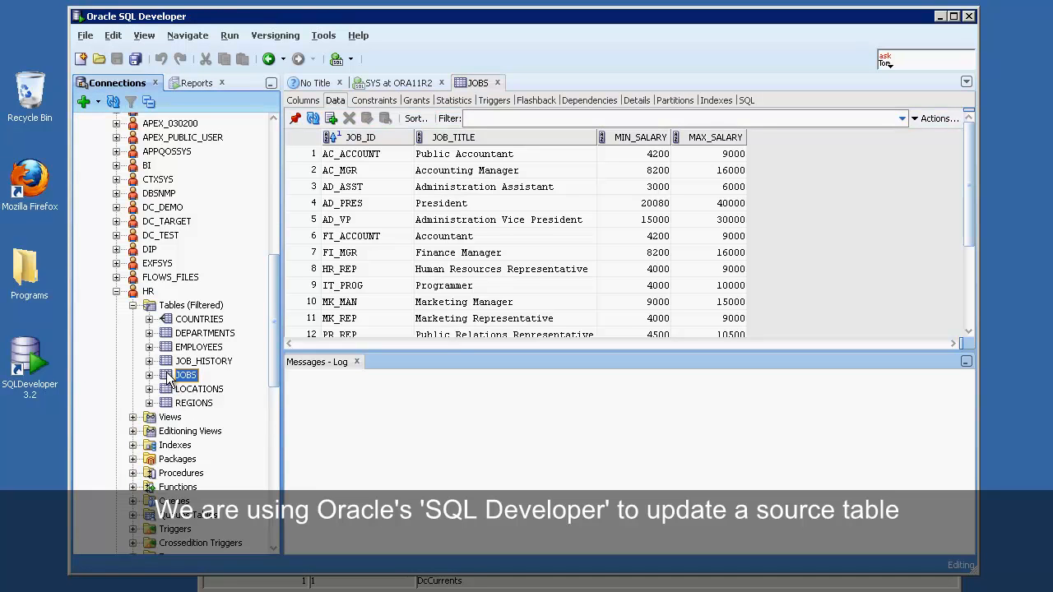
left_click(323, 239)
left_click(737, 238)
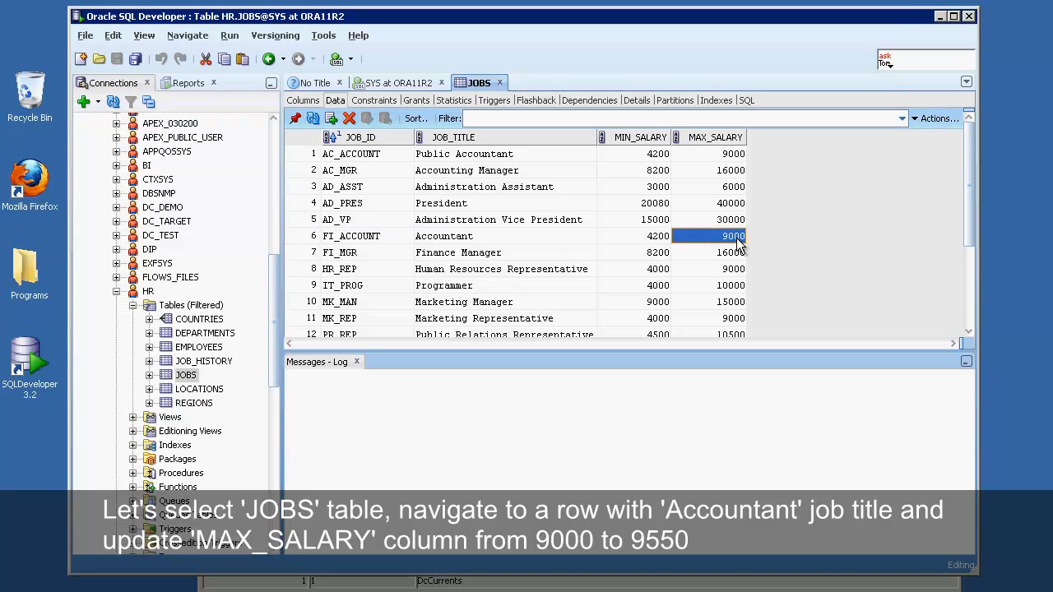
left_click(737, 240)
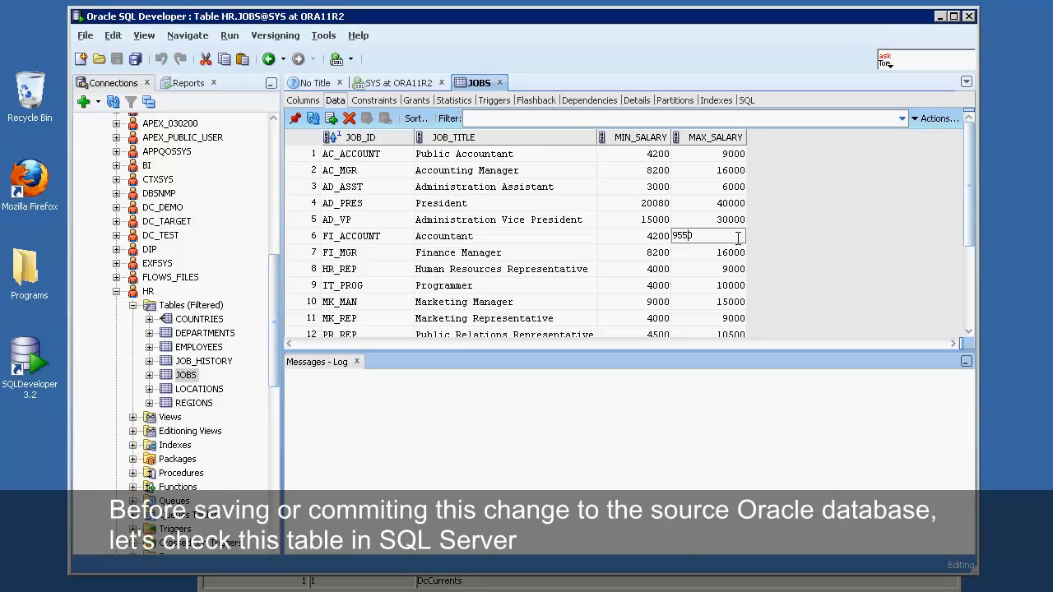
key("Return")
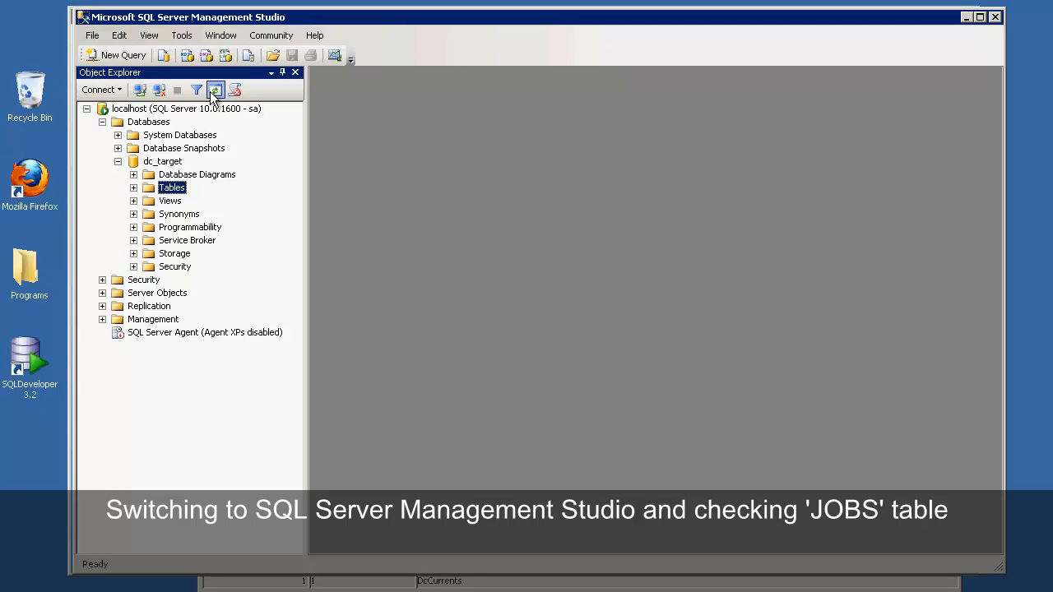
Step: Select the top 1000 rows of dc_target dbo.JOBS, showing Accountant MAX_SALARY still 9000
left_click(133, 189)
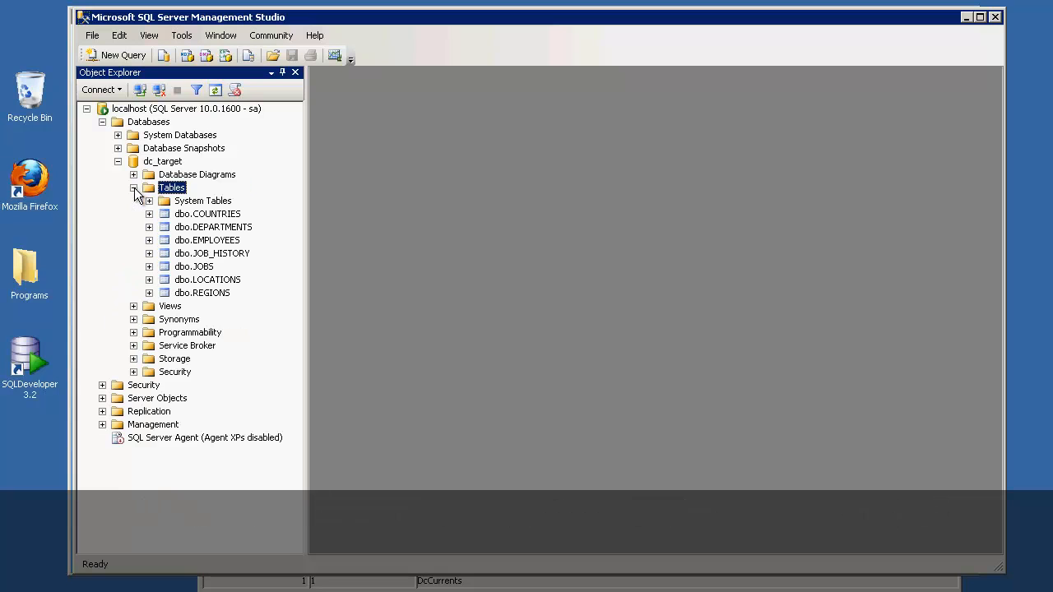
left_click(168, 269)
right_click(191, 267)
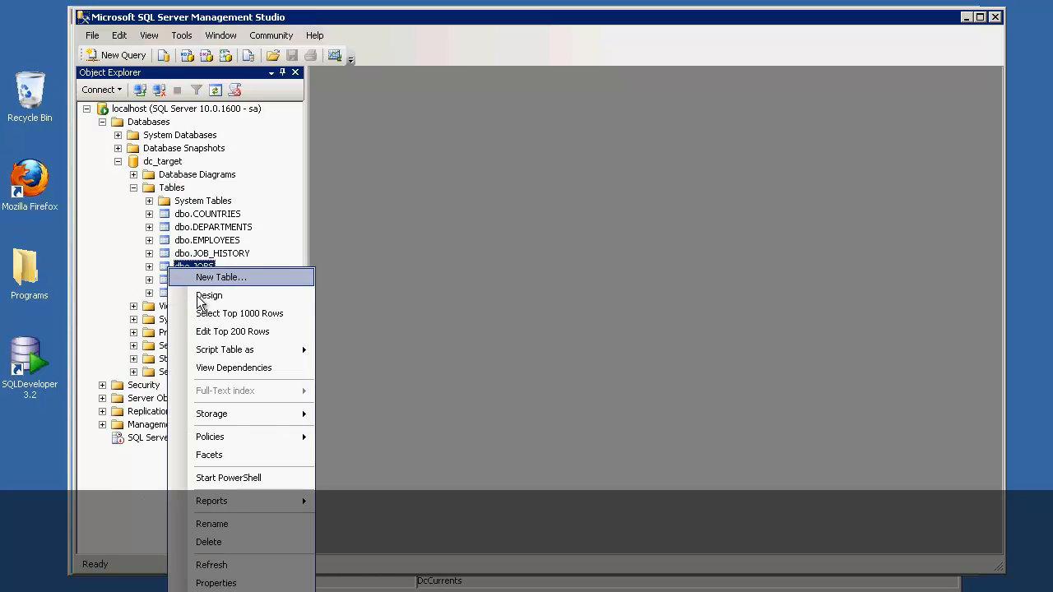
left_click(207, 310)
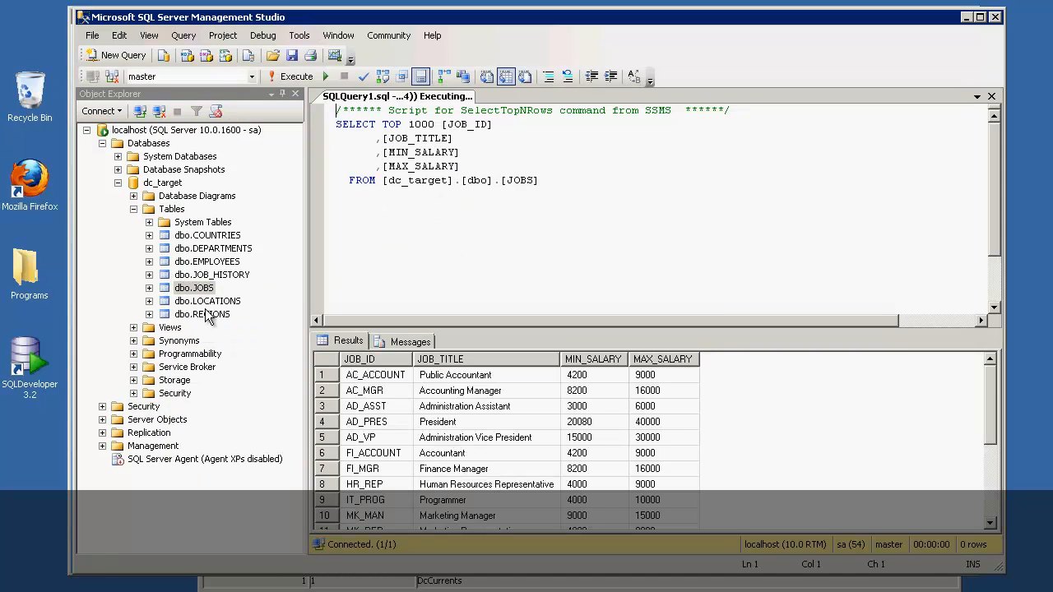
left_click(333, 454)
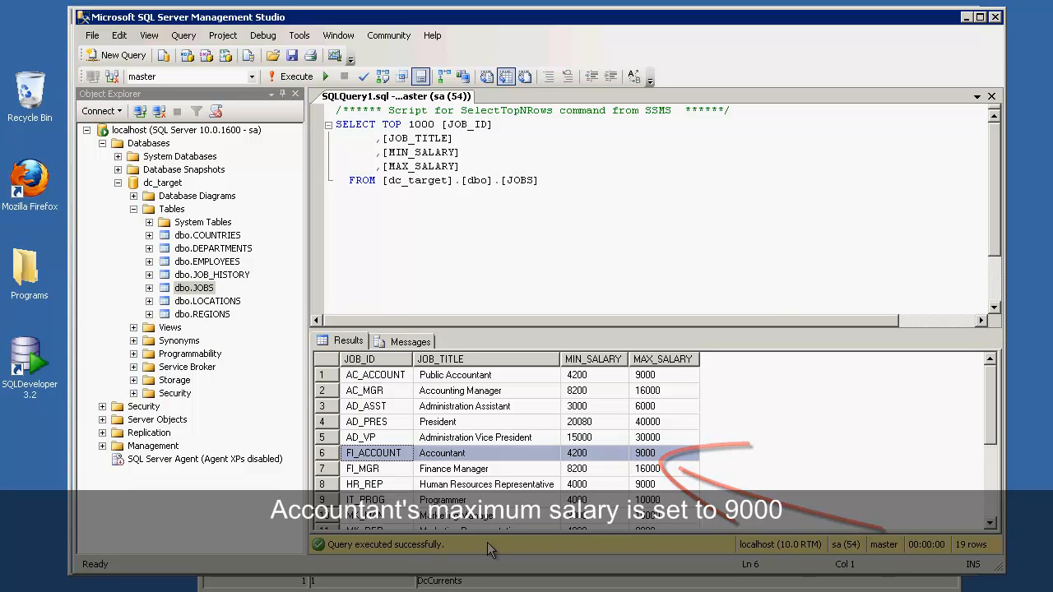
left_click(221, 586)
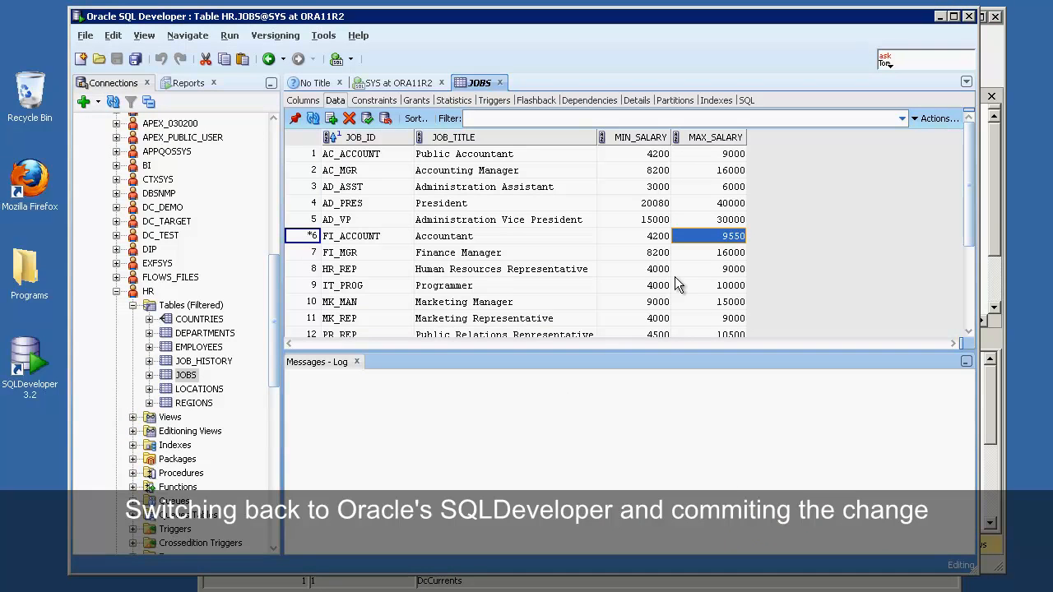
Step: Commit the Accountant's 9550 MAX_SALARY update and switch to DataCurrents Console
left_click(368, 122)
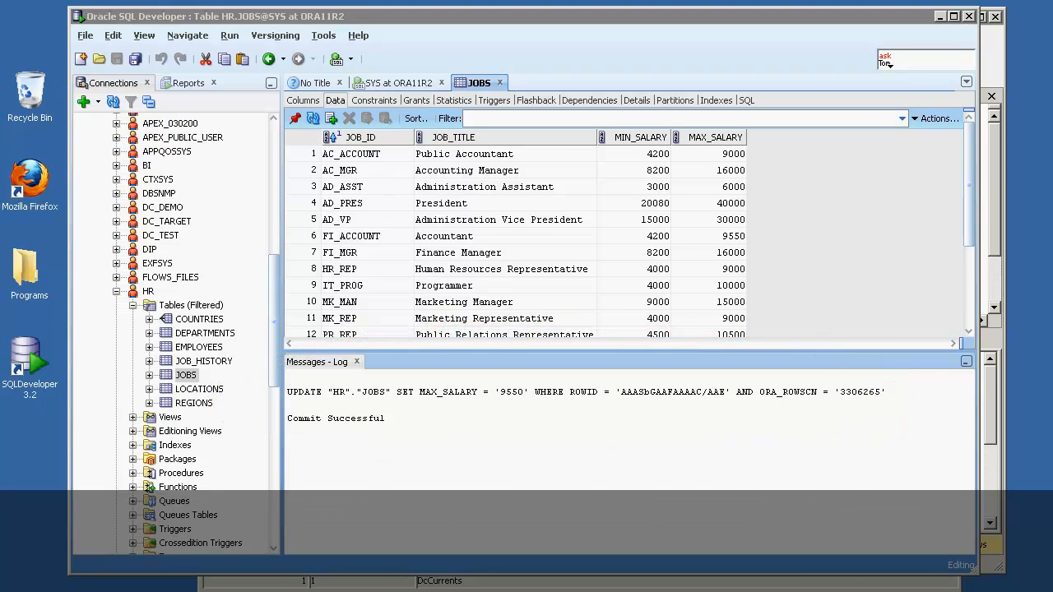
key("alt+Tab")
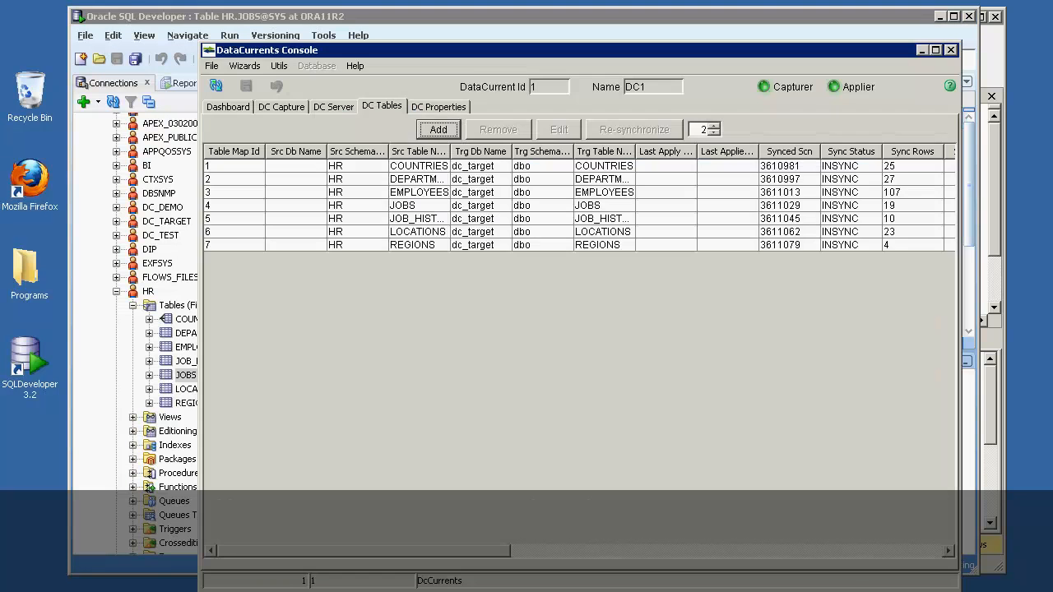
Step: Refresh DC Capture and DC Server statistics, confirming 1 update captured and applied
left_click(242, 110)
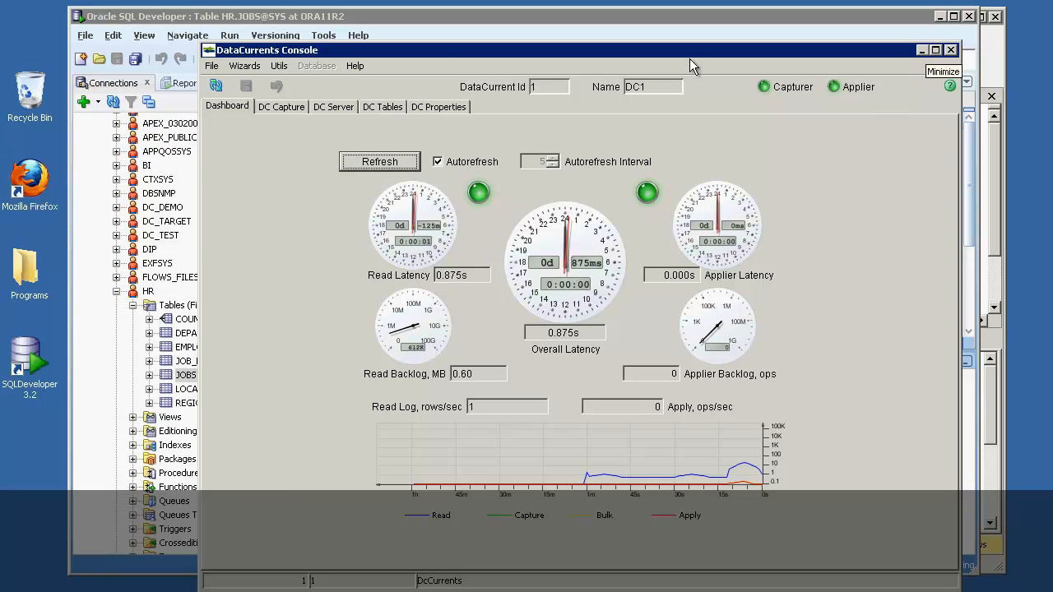
left_click(265, 113)
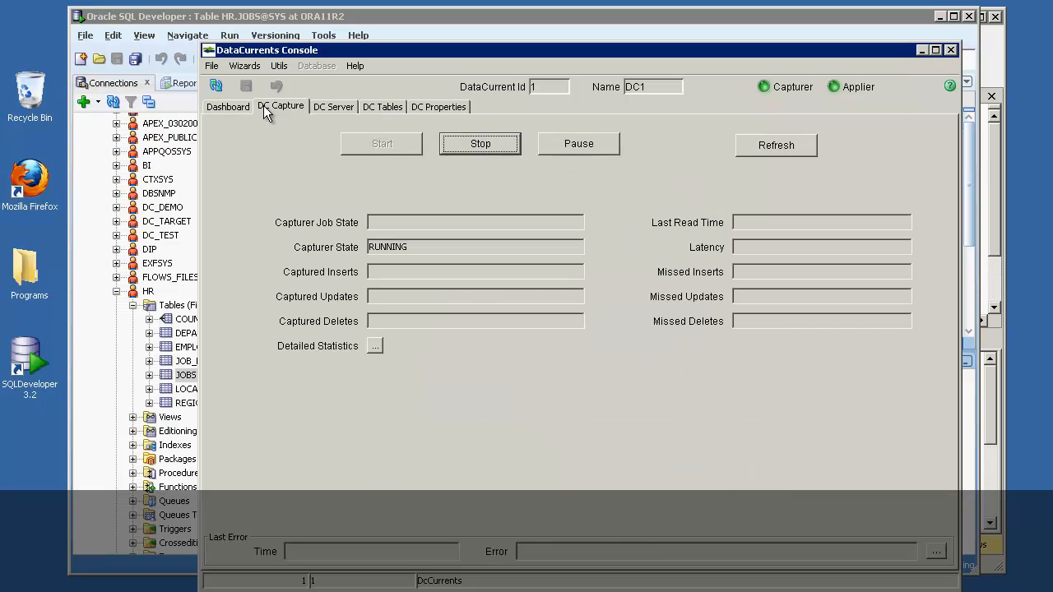
left_click(761, 144)
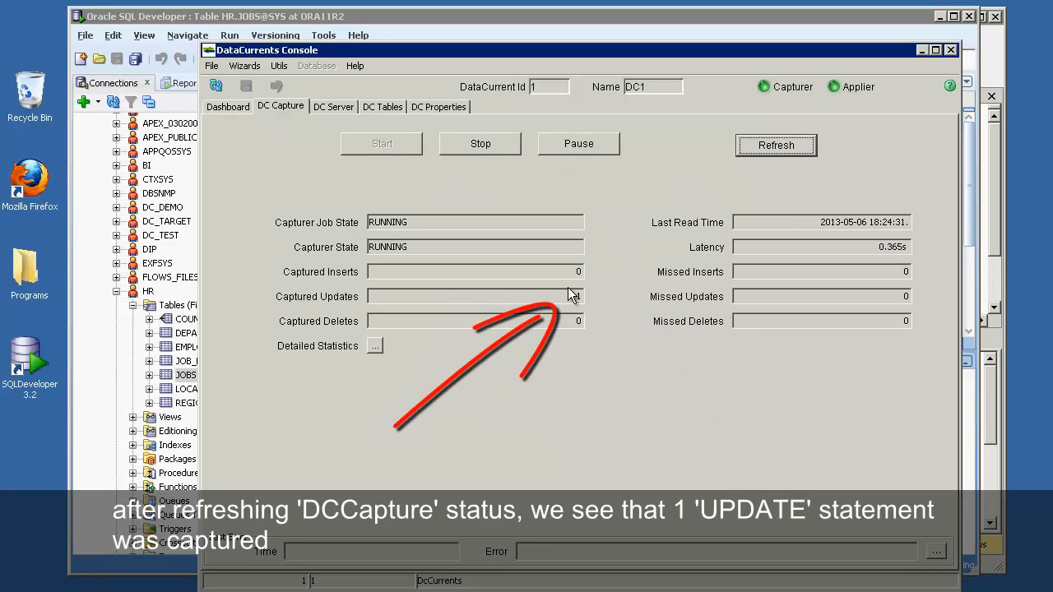
left_click(328, 108)
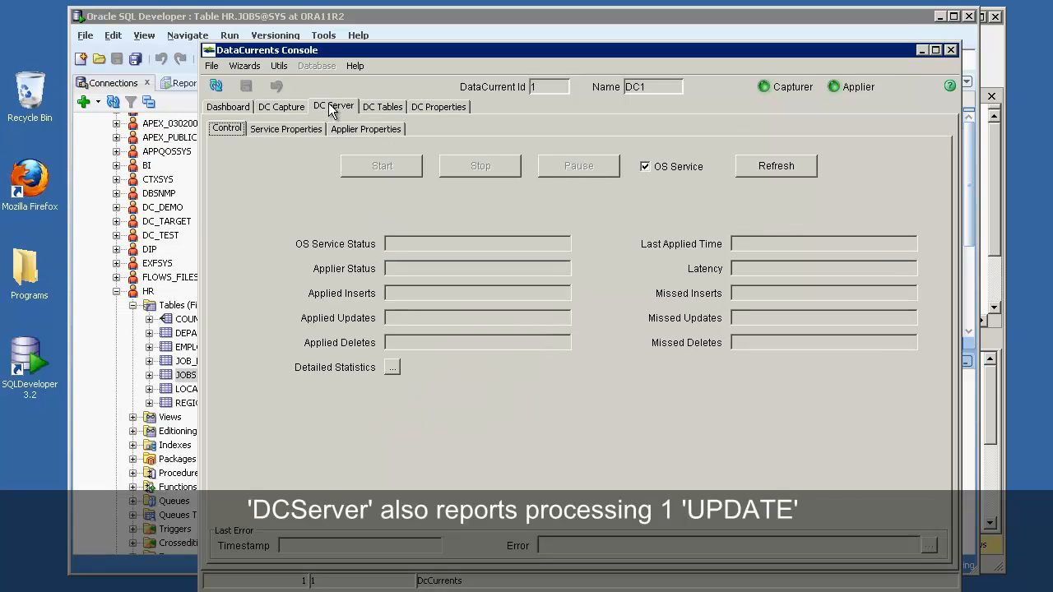
left_click(776, 165)
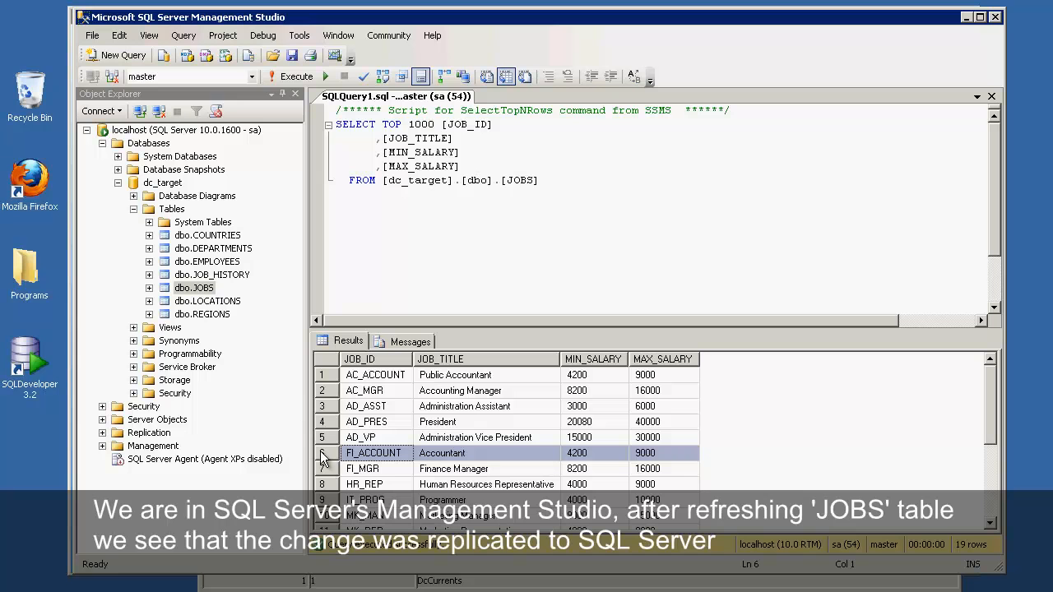
Step: Re-run Select Top 1000 Rows on dbo.JOBS, confirming Accountant MAX_SALARY now reads 9550
right_click(204, 289)
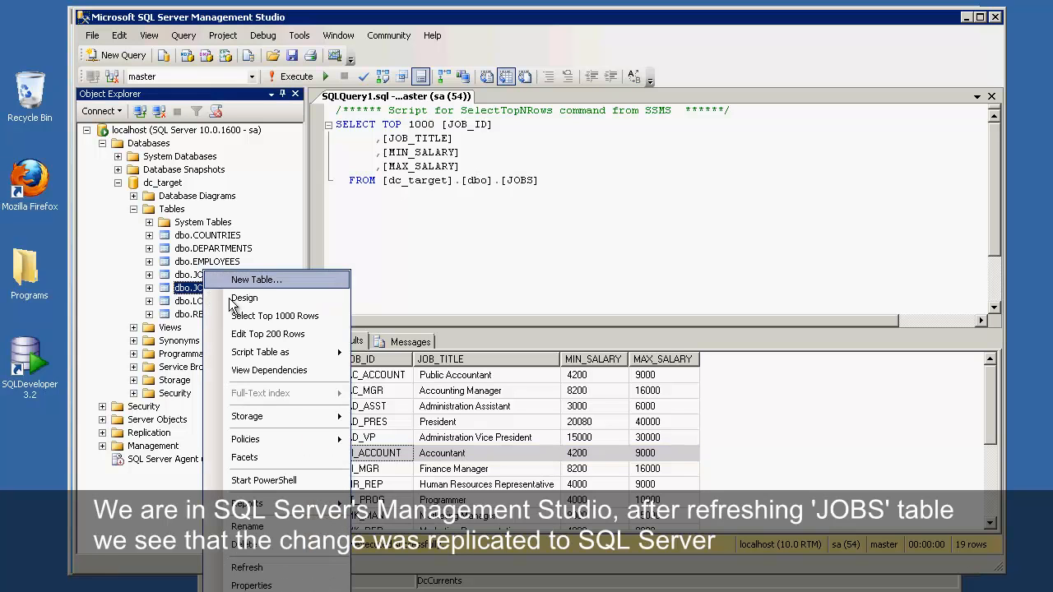
left_click(245, 317)
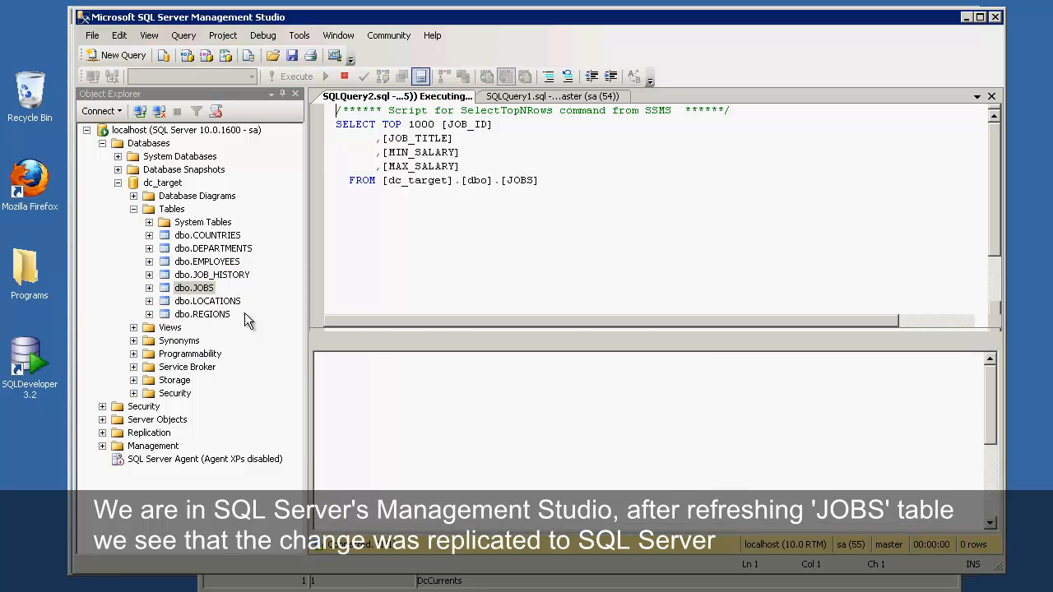
left_click(329, 452)
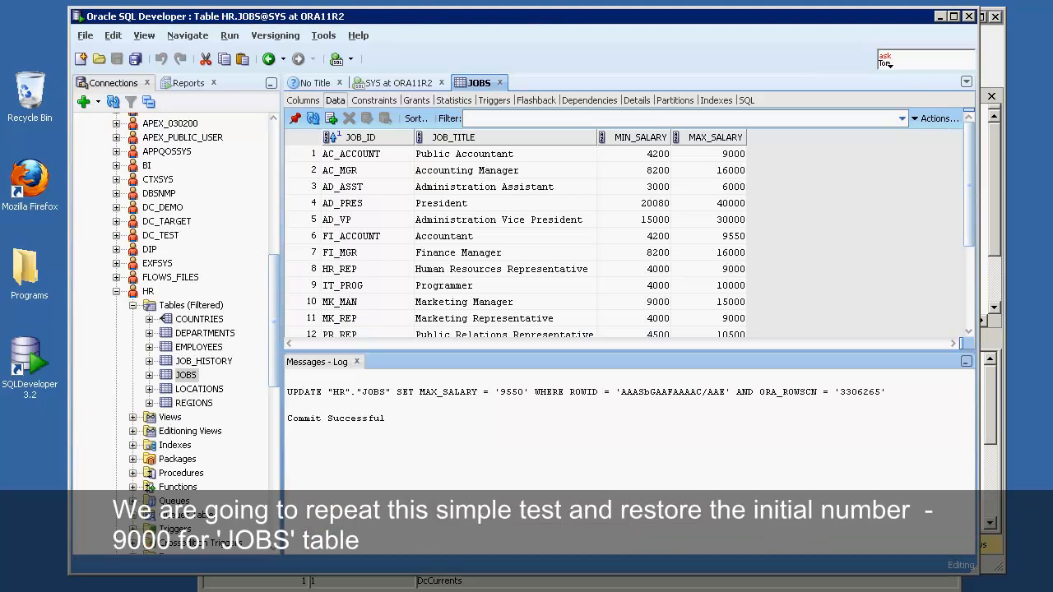
Step: Change the Accountant row's MAX_SALARY in HR.JOBS back to 9000 and commit it
left_click(311, 239)
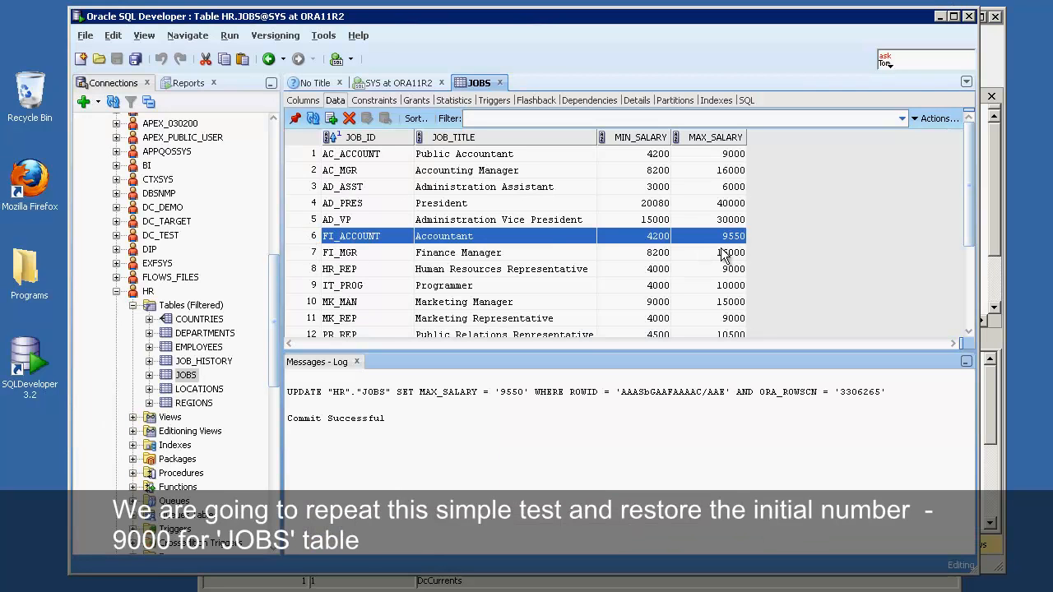
double_click(743, 236)
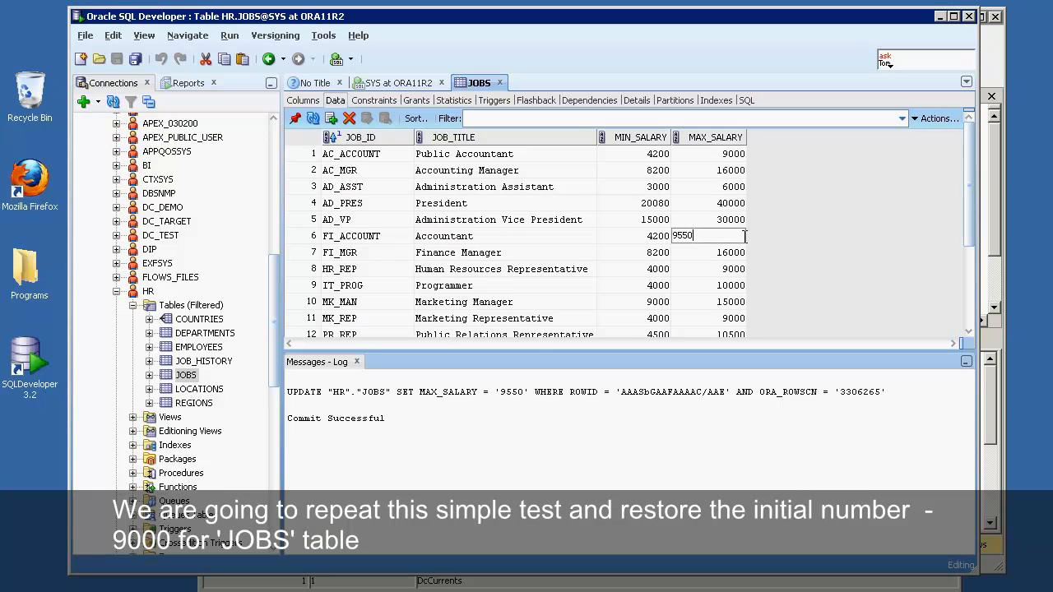
type("900")
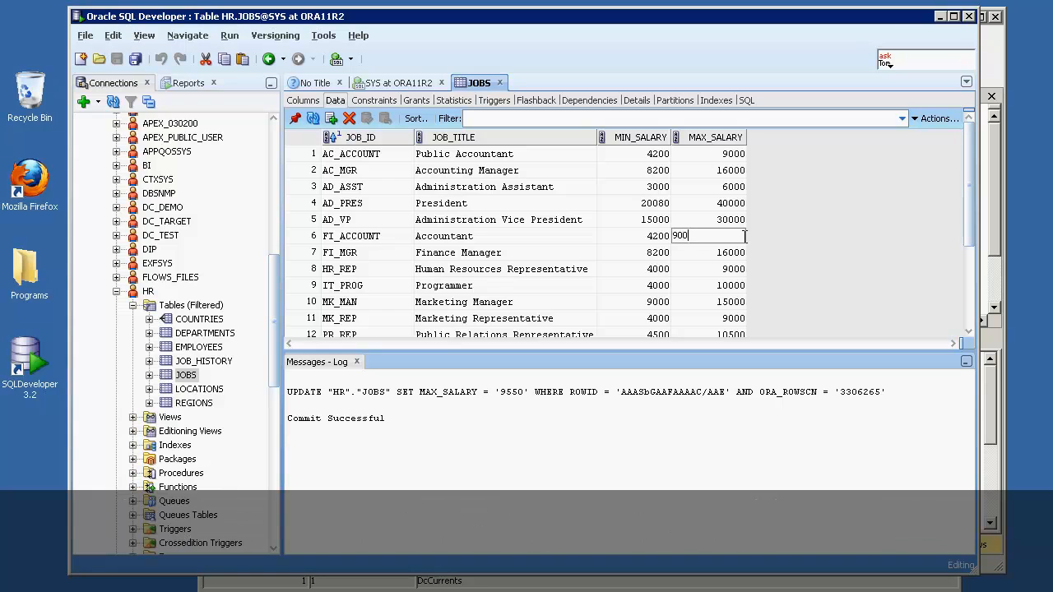
type("0")
key("Return")
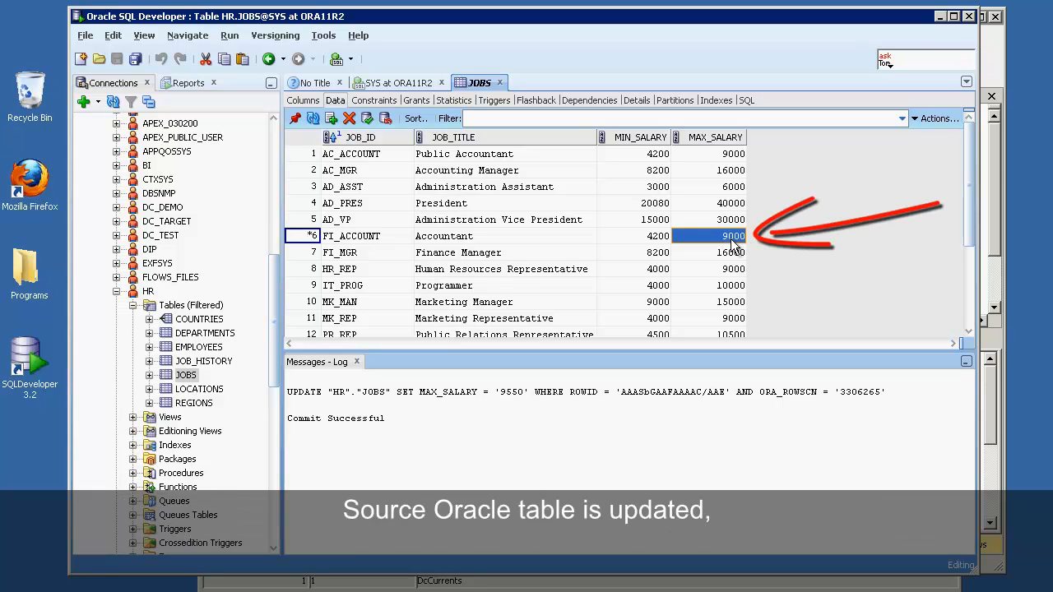
left_click(368, 119)
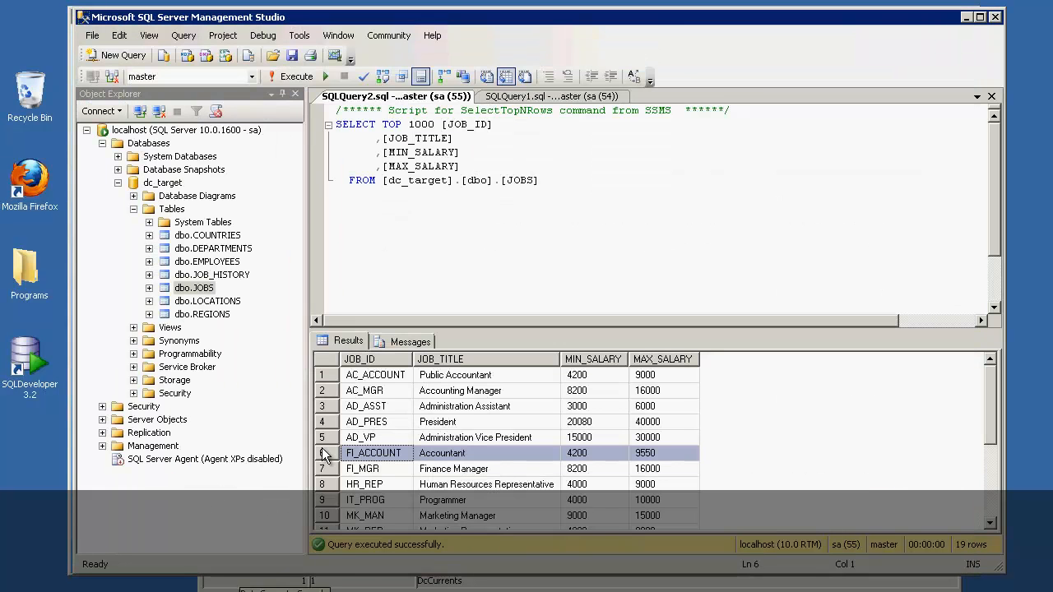
Step: Select the top 1000 rows of dbo.JOBS and confirm Accountant's MAX_SALARY reads 9000
left_click(182, 291)
right_click(182, 292)
left_click(250, 318)
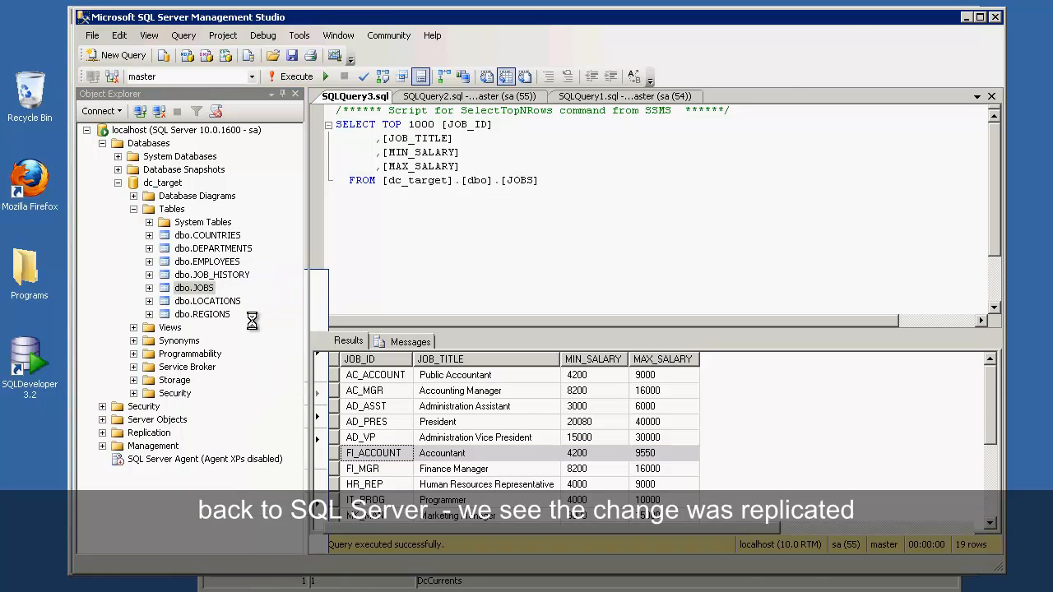
left_click(335, 453)
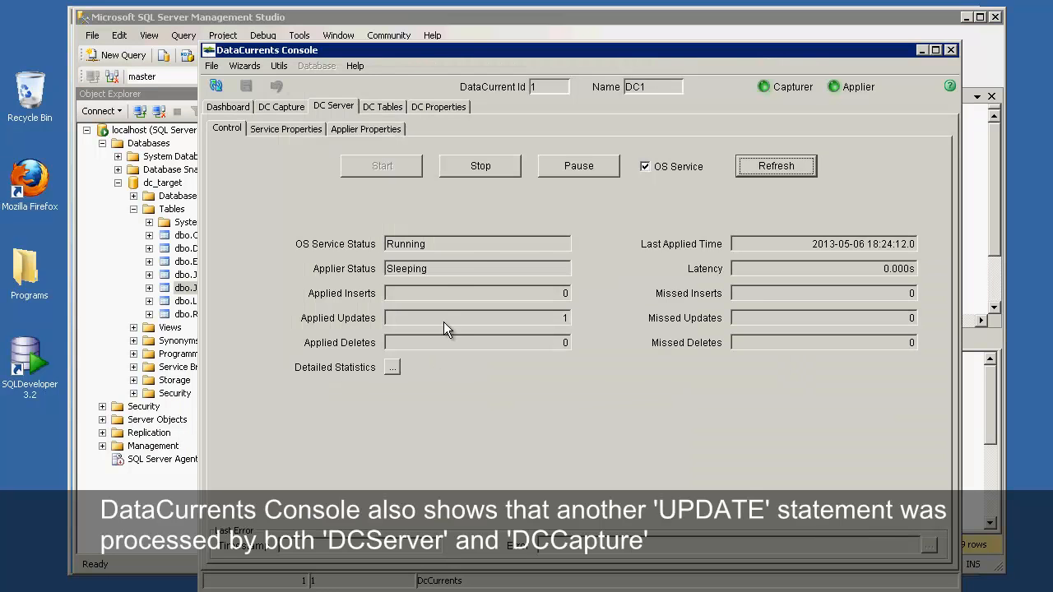
Step: Refresh DC Server and DC Capture statistics showing 2 captured and 2 applied updates, then view the Dashboard
left_click(769, 172)
left_click(280, 105)
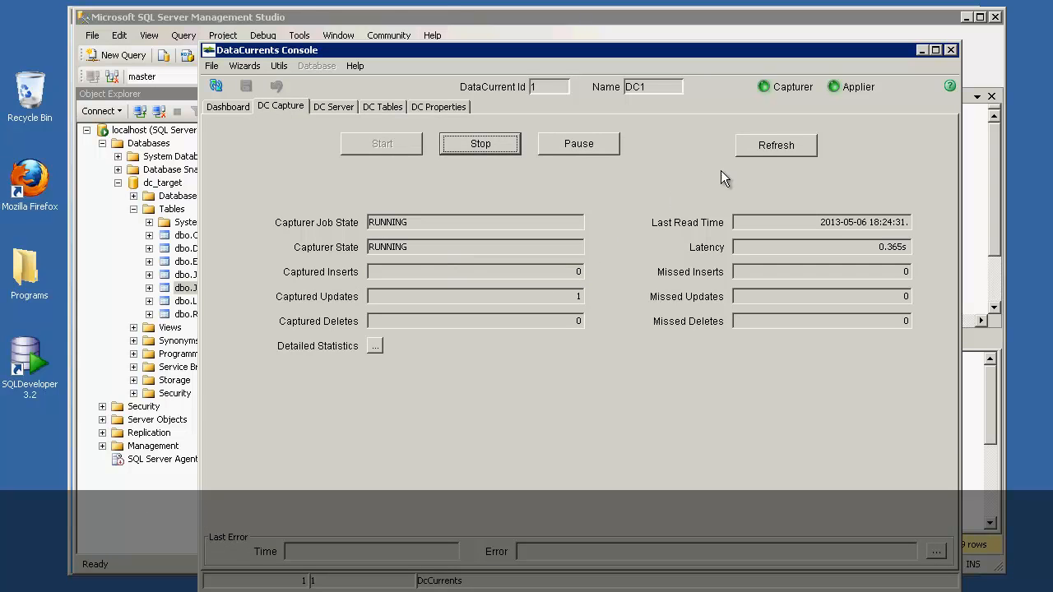
left_click(755, 147)
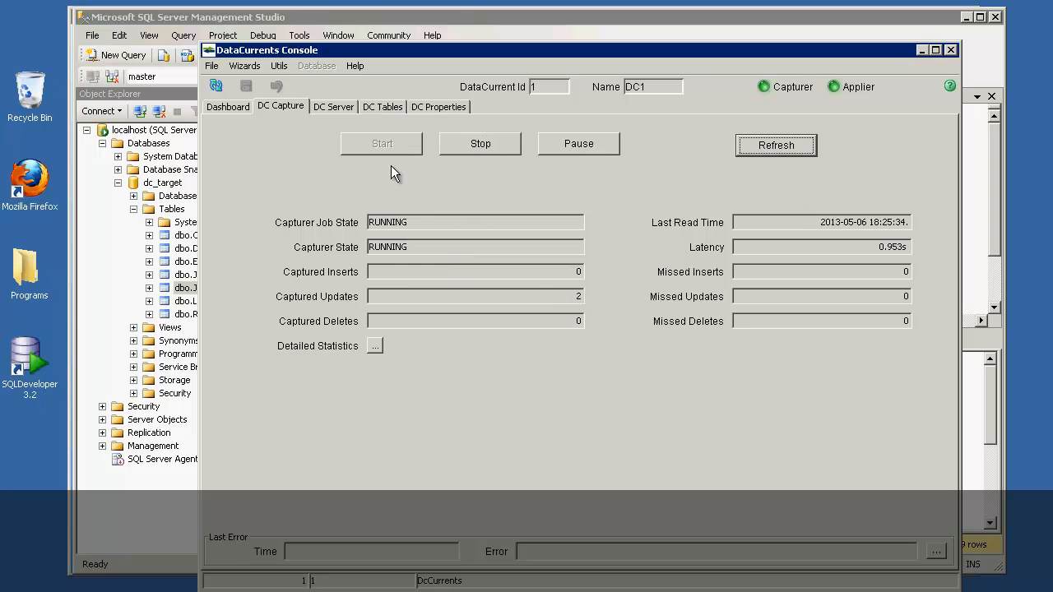
left_click(231, 106)
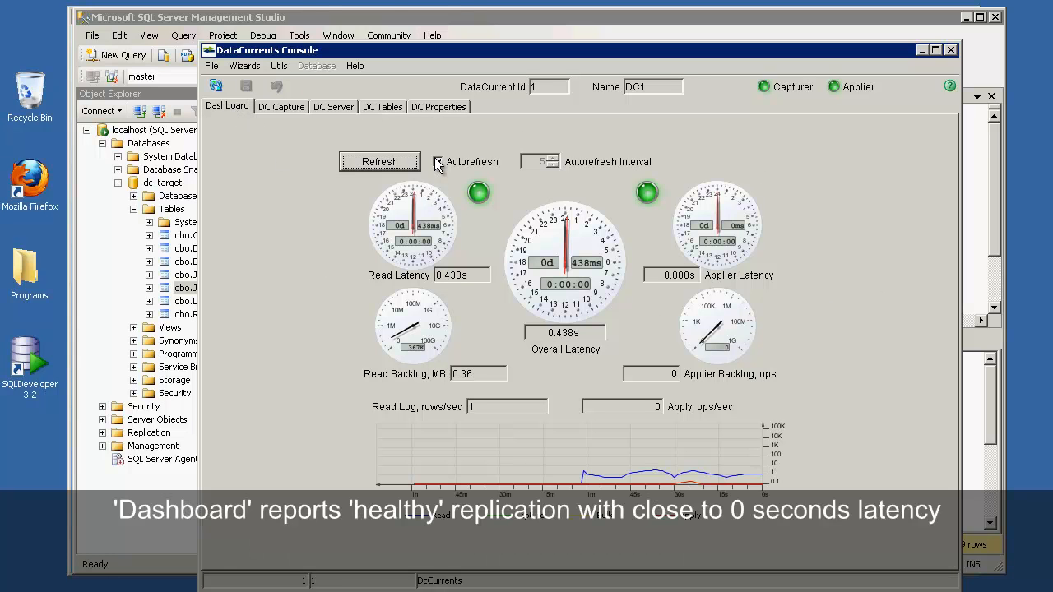